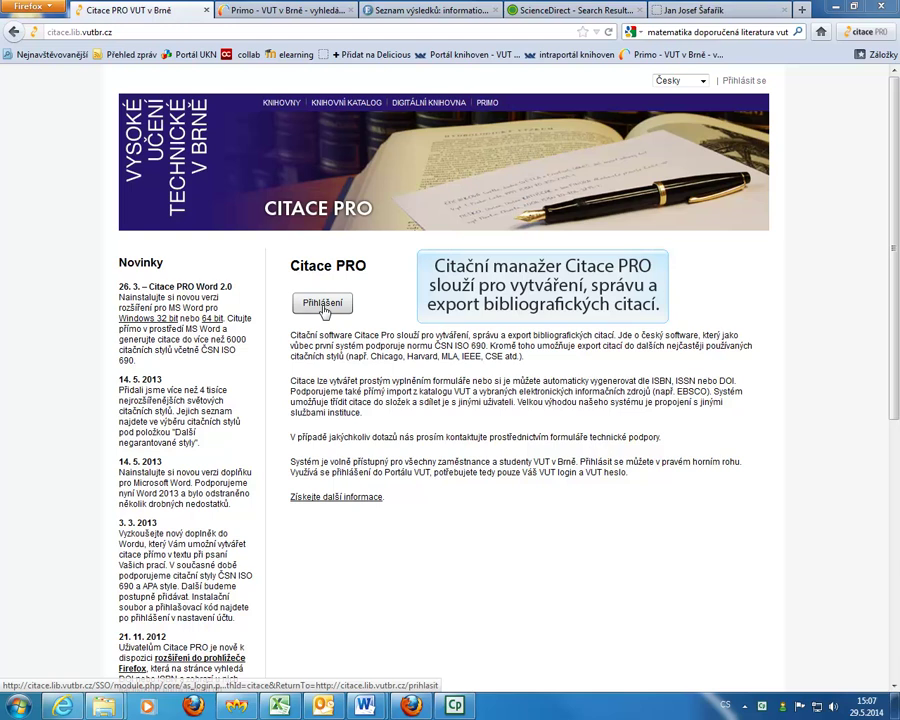
Begin signing in to Citace PRO from its home page via Přihlášení.
left_click(323, 304)
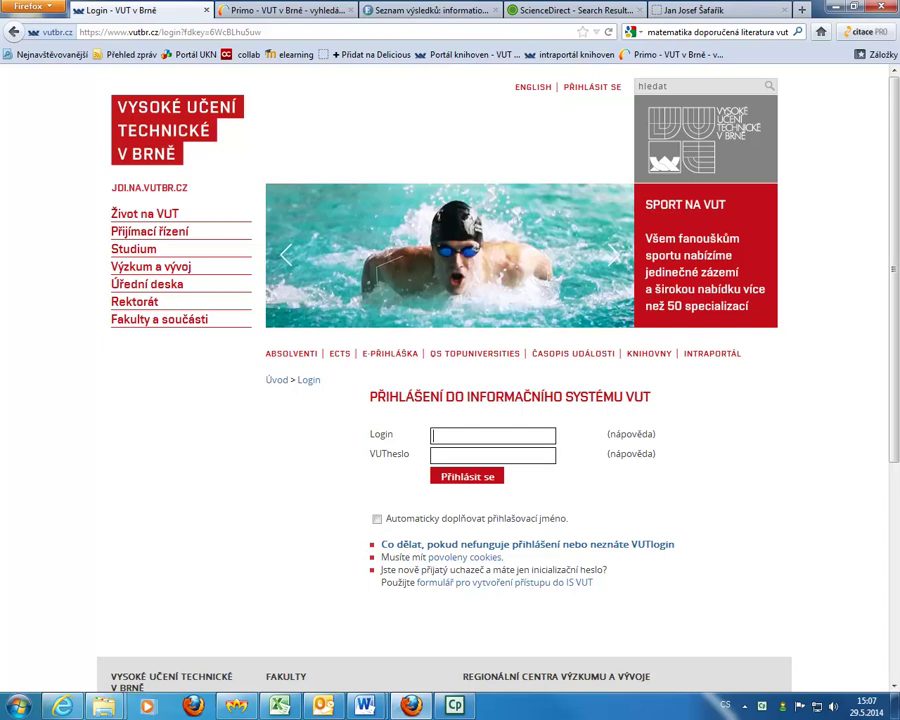
Log in to the VUT portal with the university login and password.
key("Tab")
type("••••••••")
key("Return")
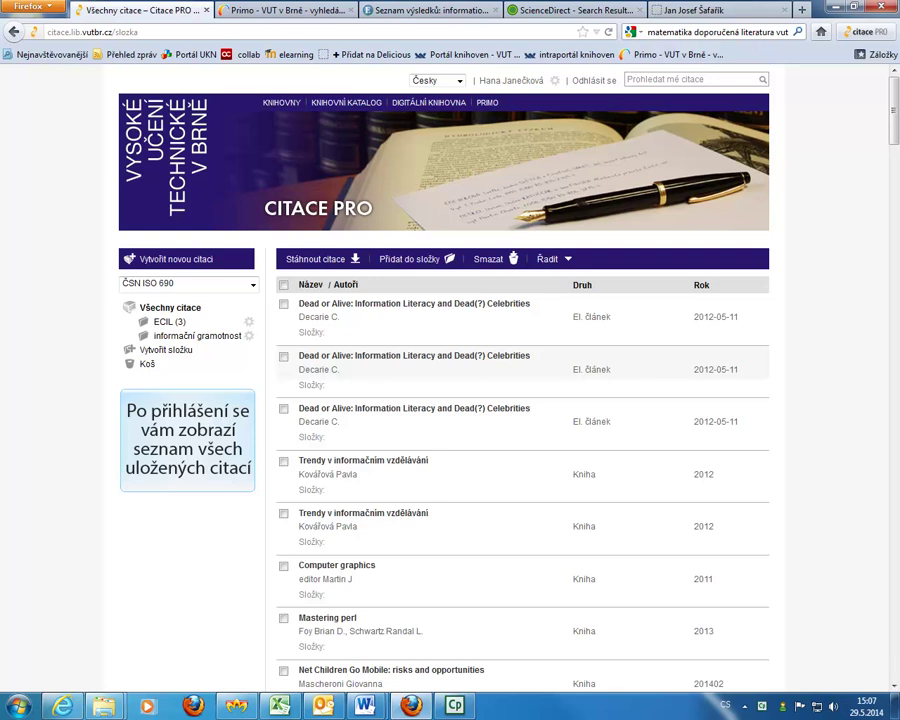
Start a new citation of type Kniha (book) from Vytvořit novou citaci.
mouse_move(194, 289)
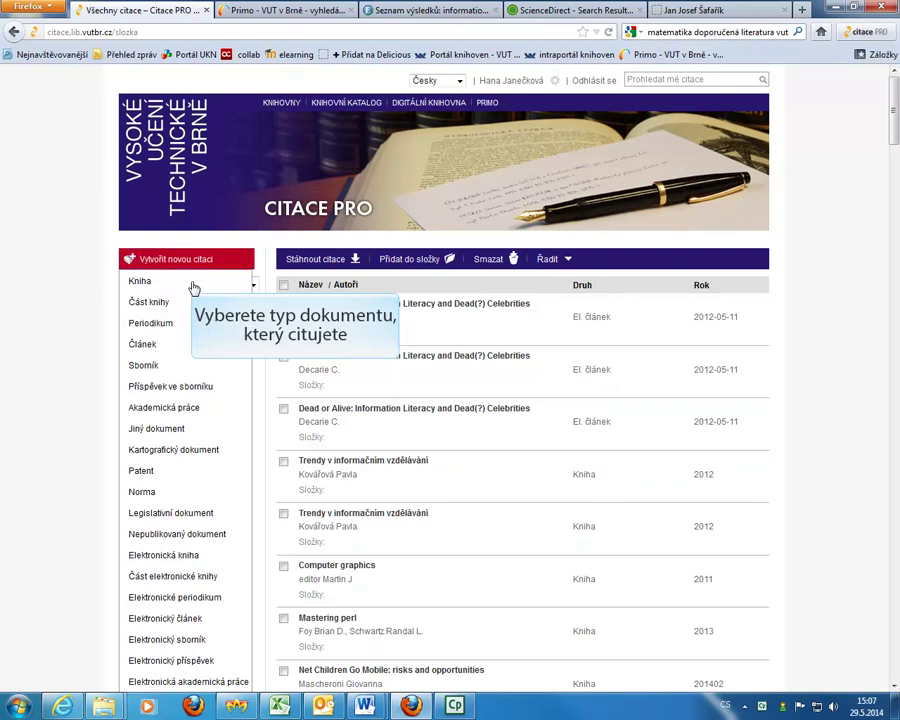
left_click(193, 286)
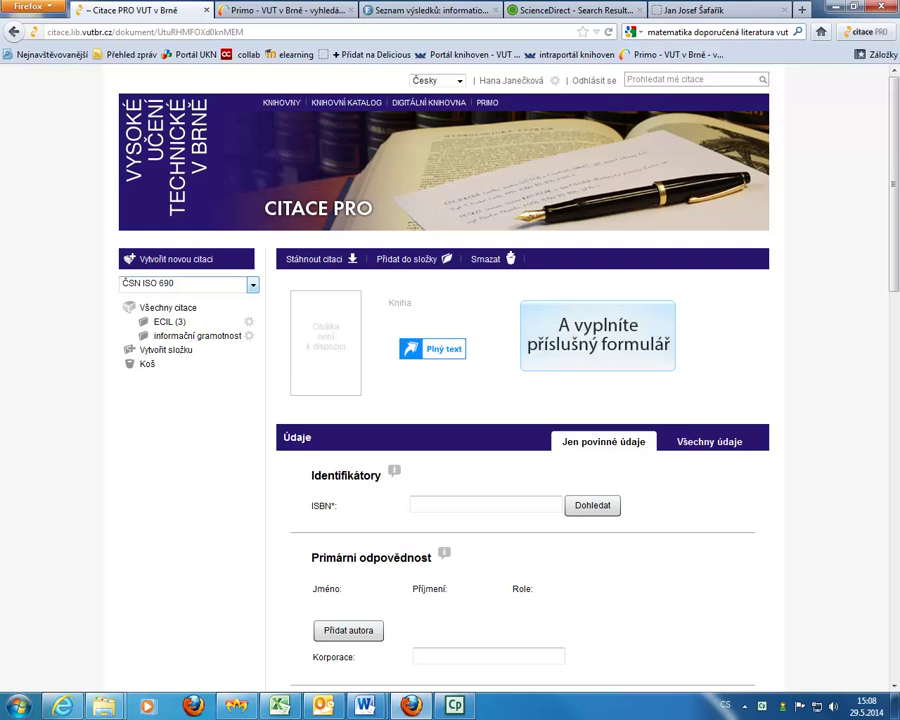
scroll(886, 383, "down", 6)
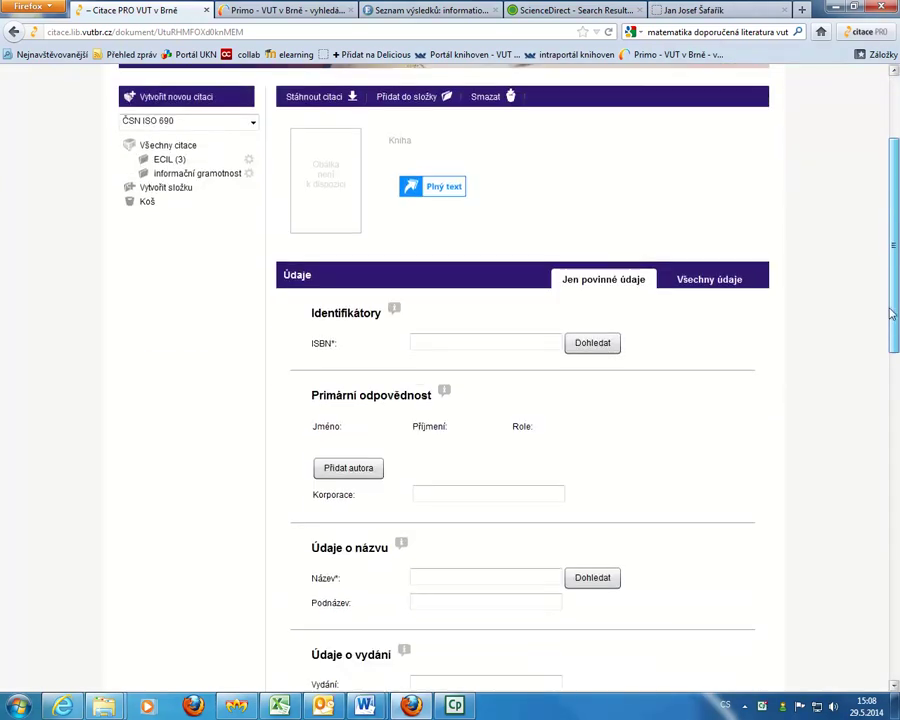
left_click_drag(886, 383, 895, 306)
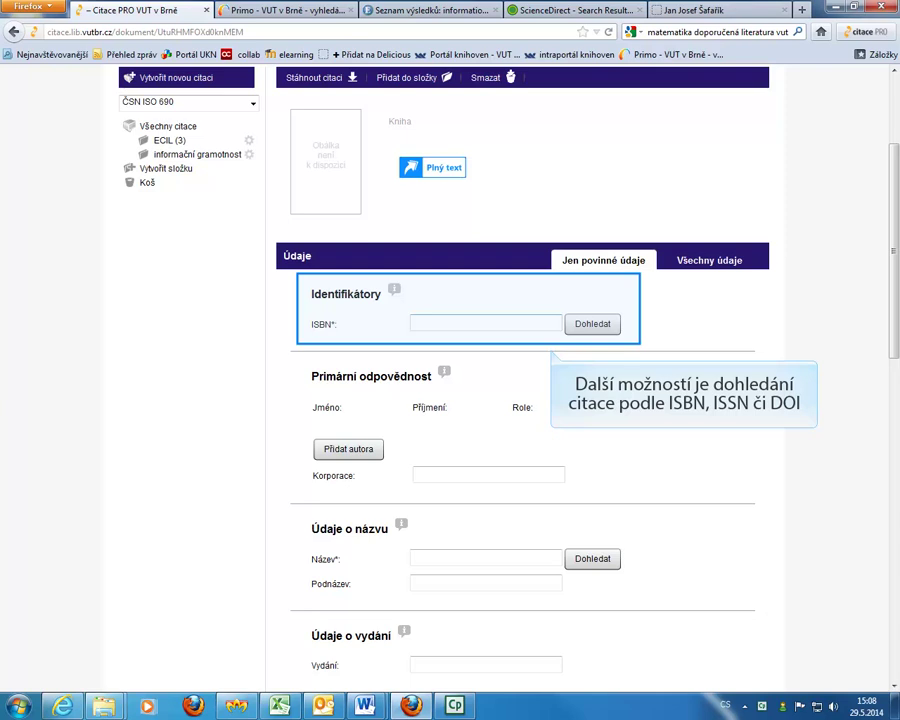
left_click(533, 323)
type("9788087500187")
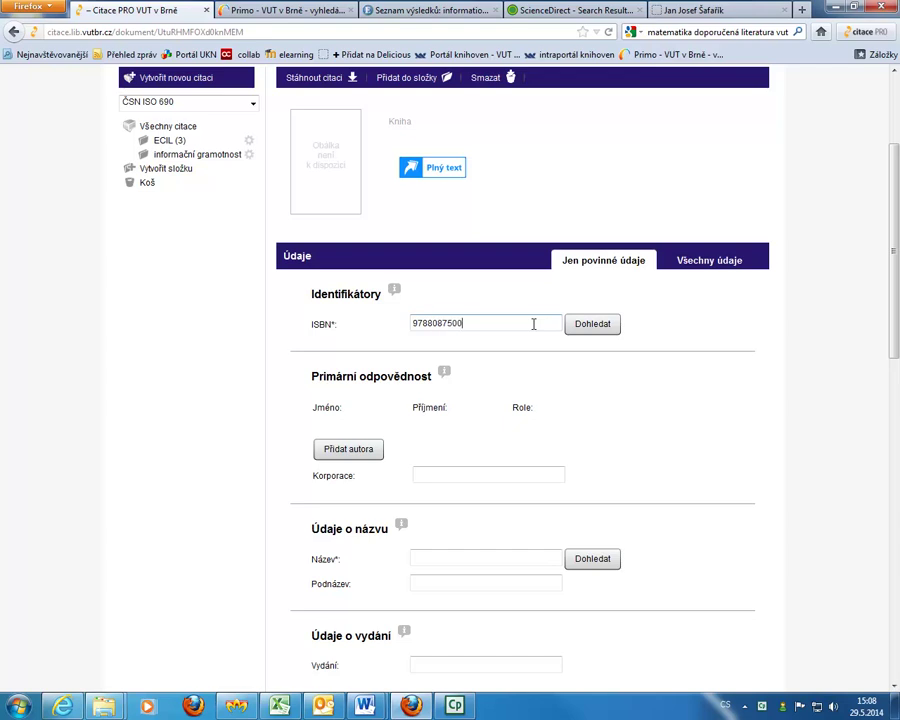
Auto-fill the book form from the ISBN record: publisher VeRBuM, year 2012.
left_click(606, 333)
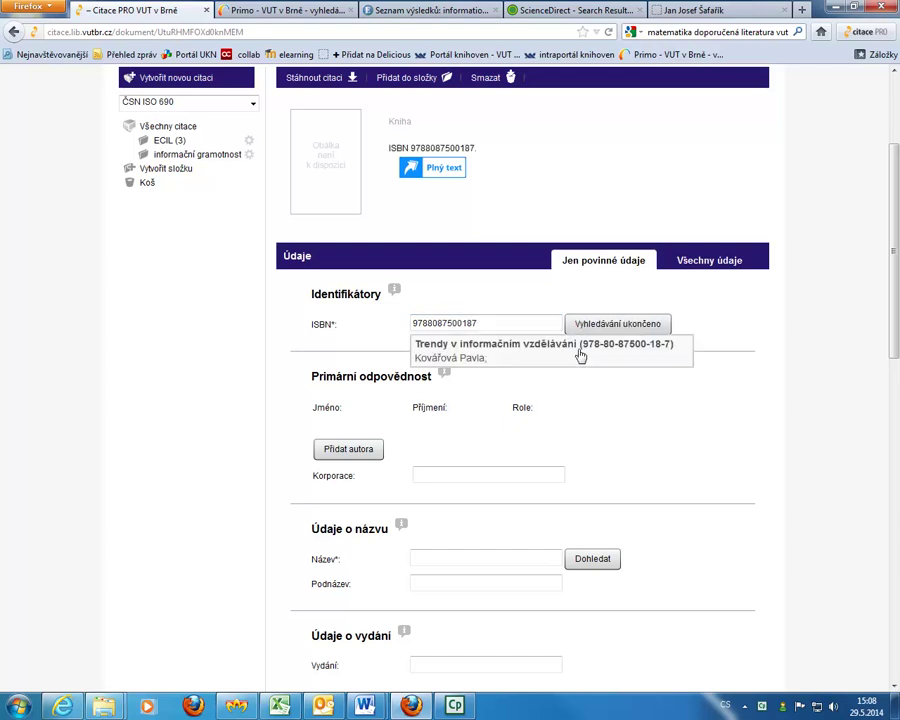
left_click(581, 354)
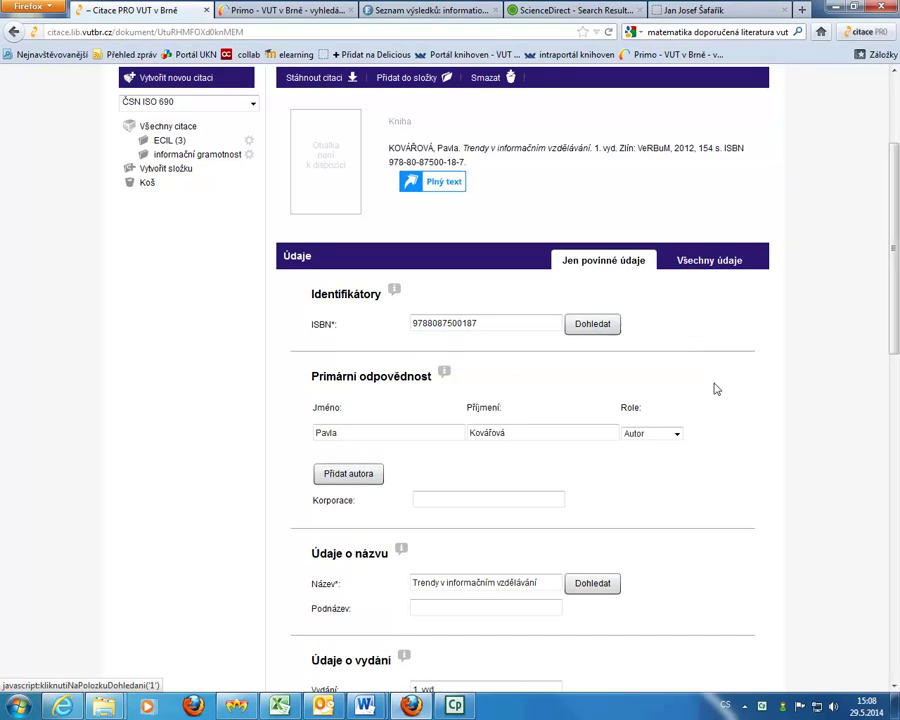
scroll(714, 389, "down", 5)
scroll(714, 389, "down", 8)
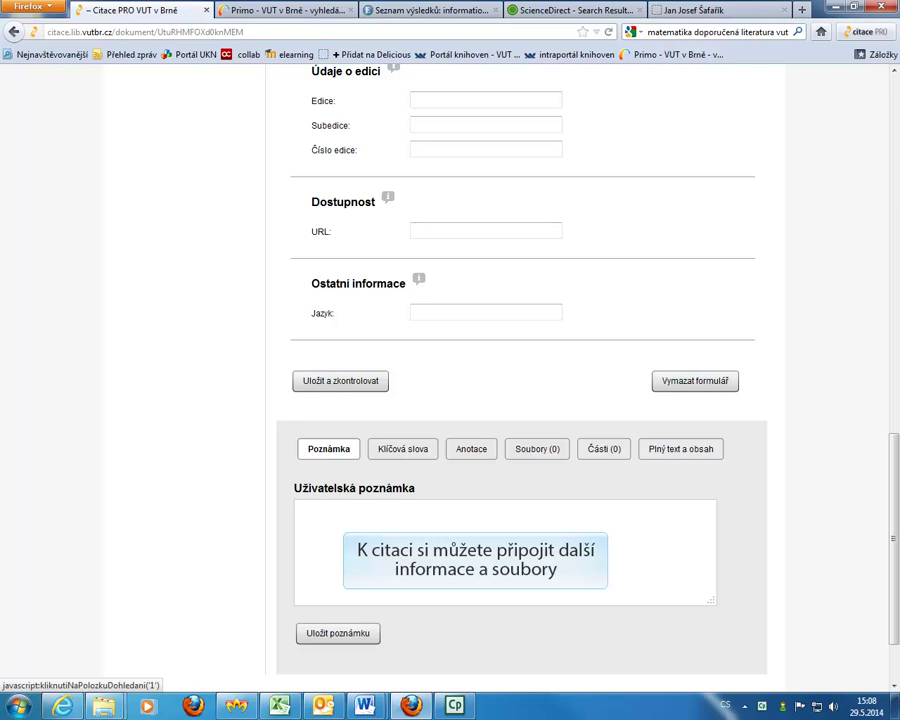
Review the Klíčová slova, Anotace, Soubory, Části and Plný text a obsah sections.
left_click(403, 449)
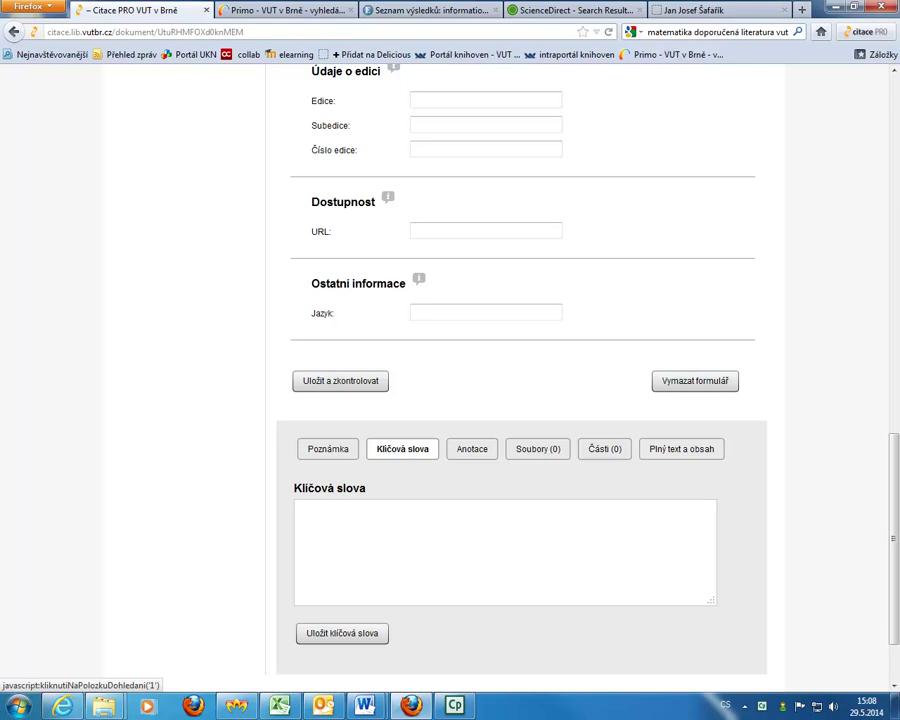
left_click(472, 449)
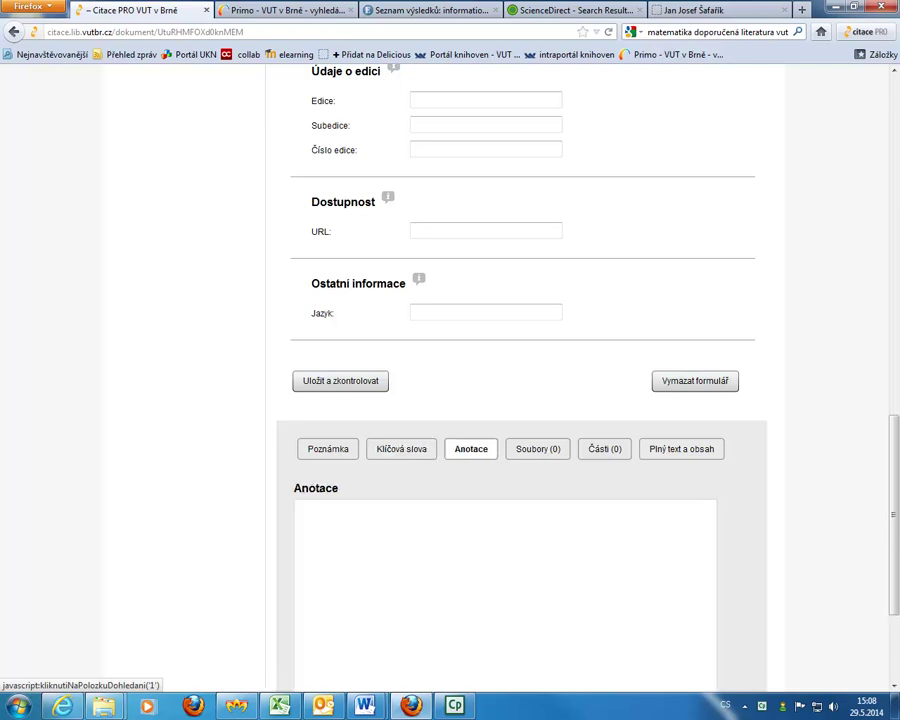
left_click(538, 449)
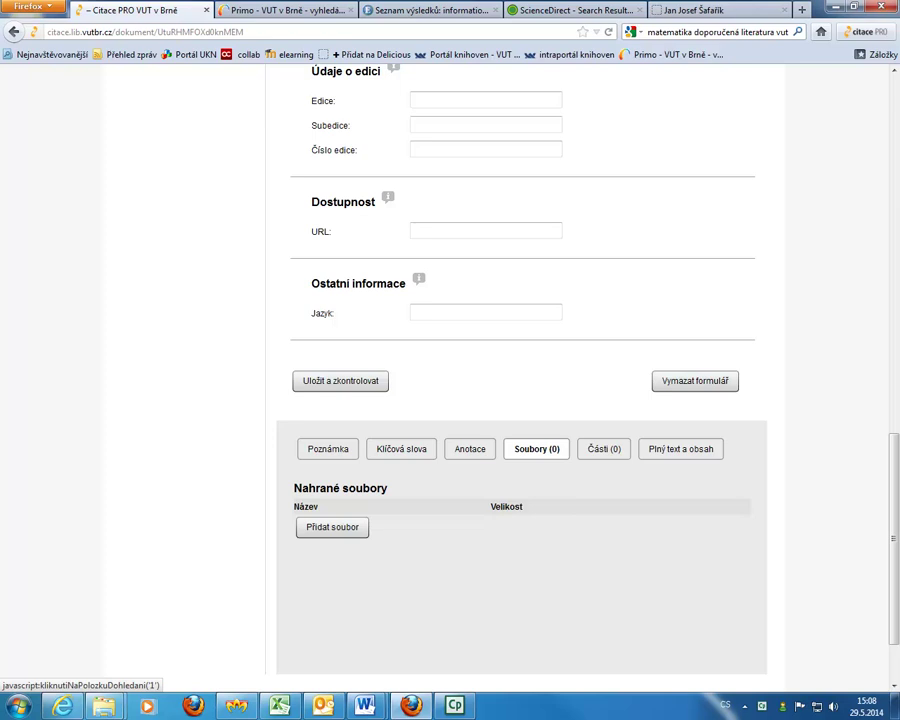
left_click(604, 449)
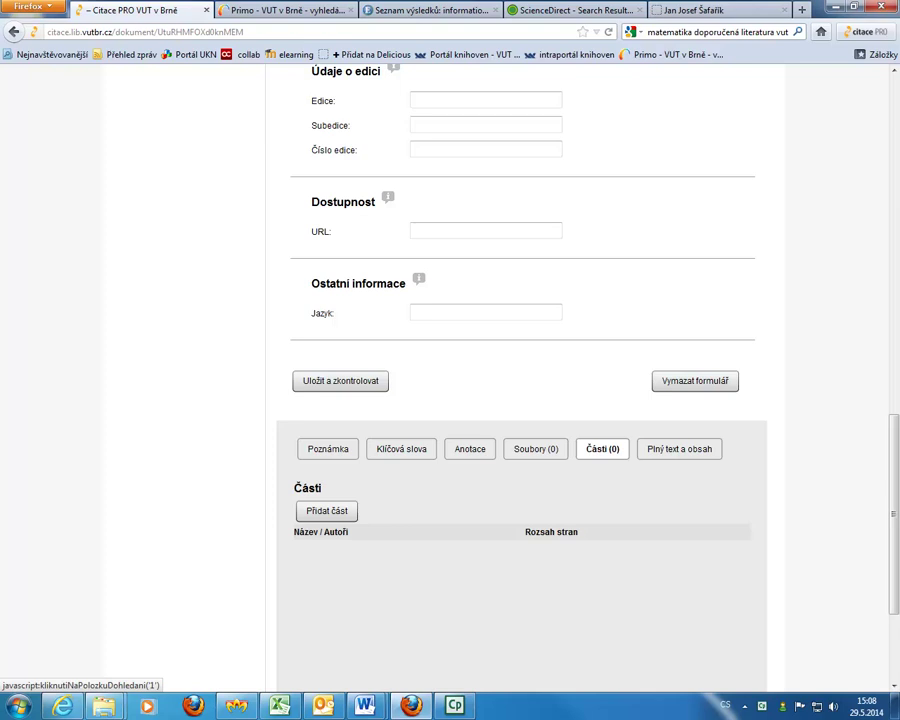
left_click(680, 449)
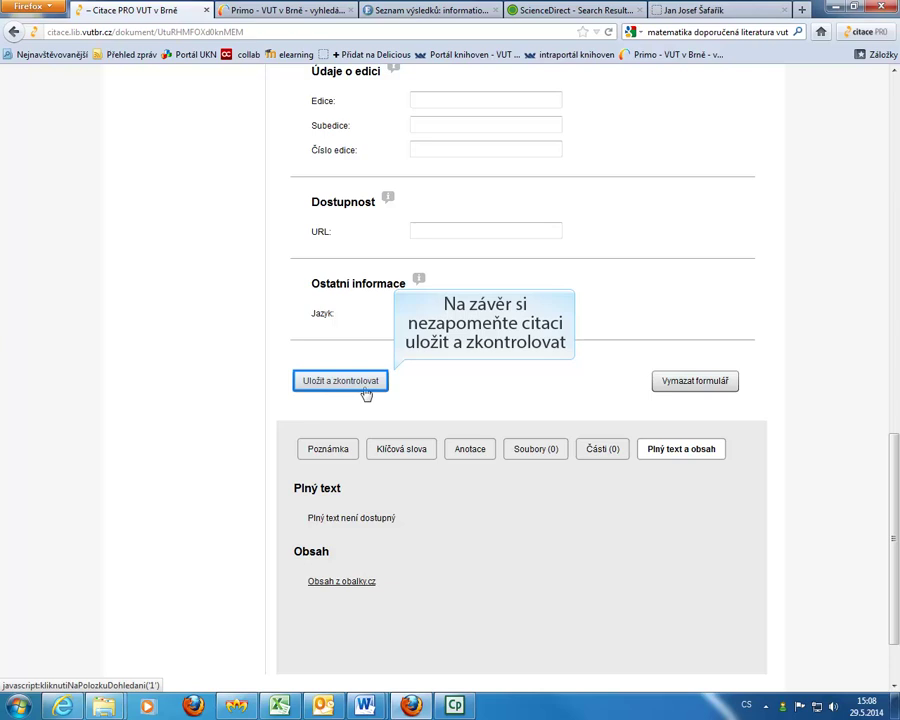
Save and check the book citation, showing its ČSN ISO 690 reference and OK status.
left_click(366, 393)
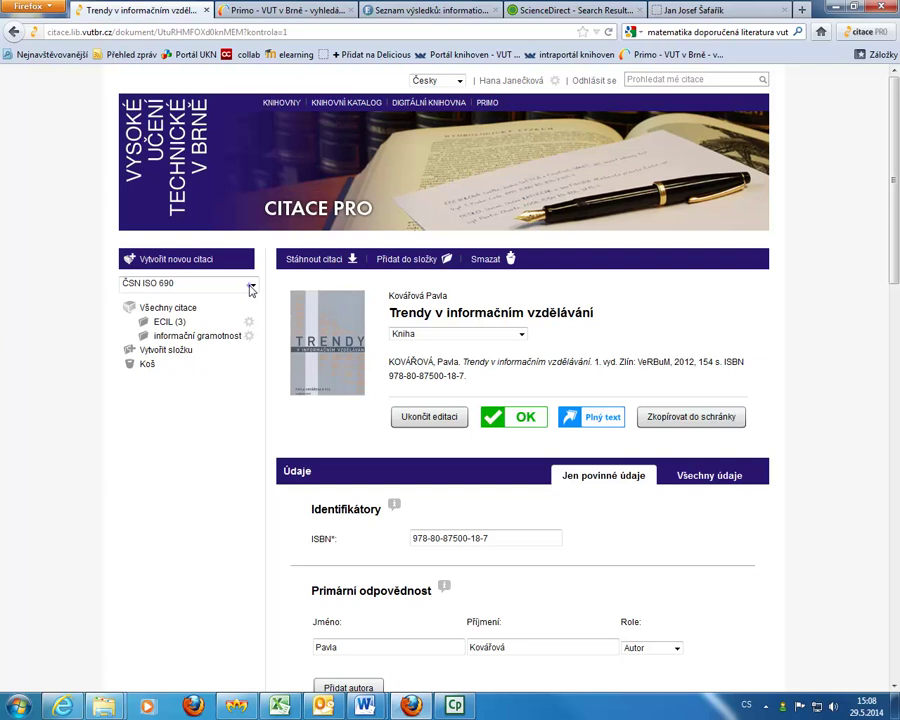
left_click(251, 289)
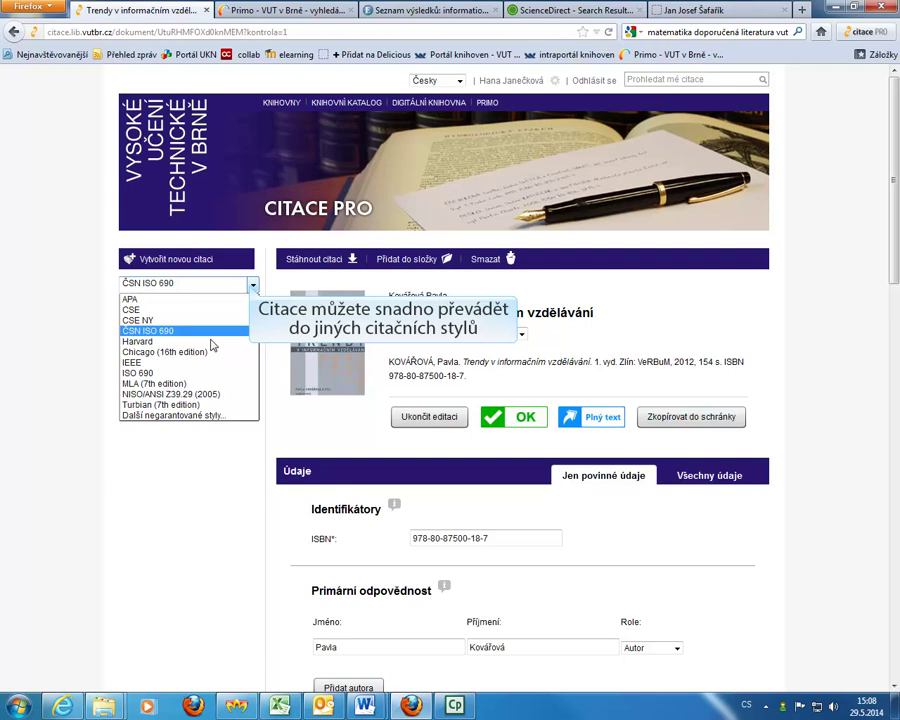
Reformat the reference in Harvard, then Chicago (16th edition), and return to Primo results.
left_click(212, 342)
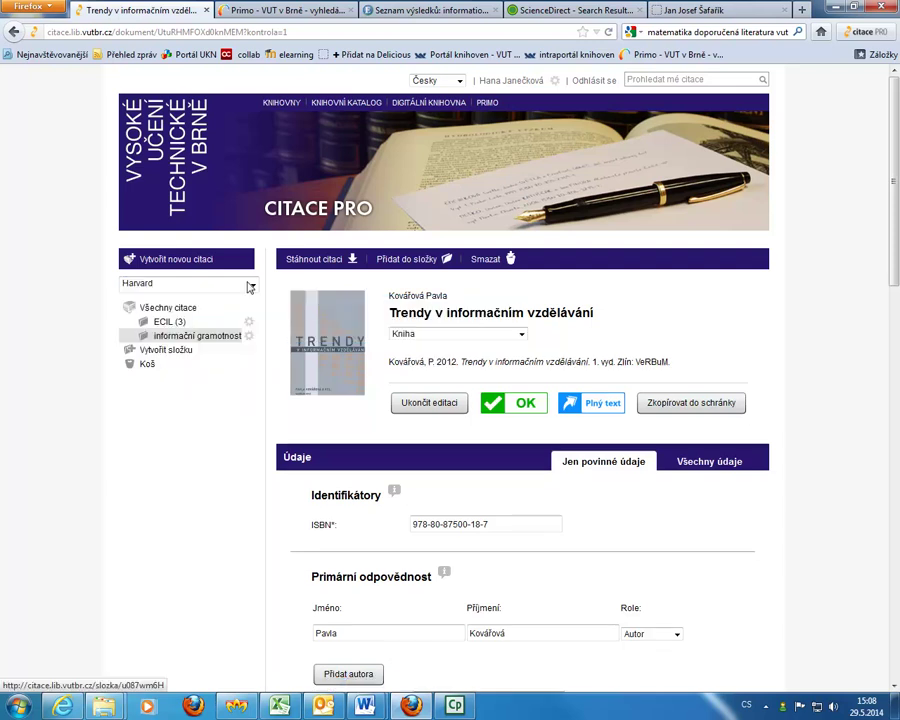
left_click(251, 286)
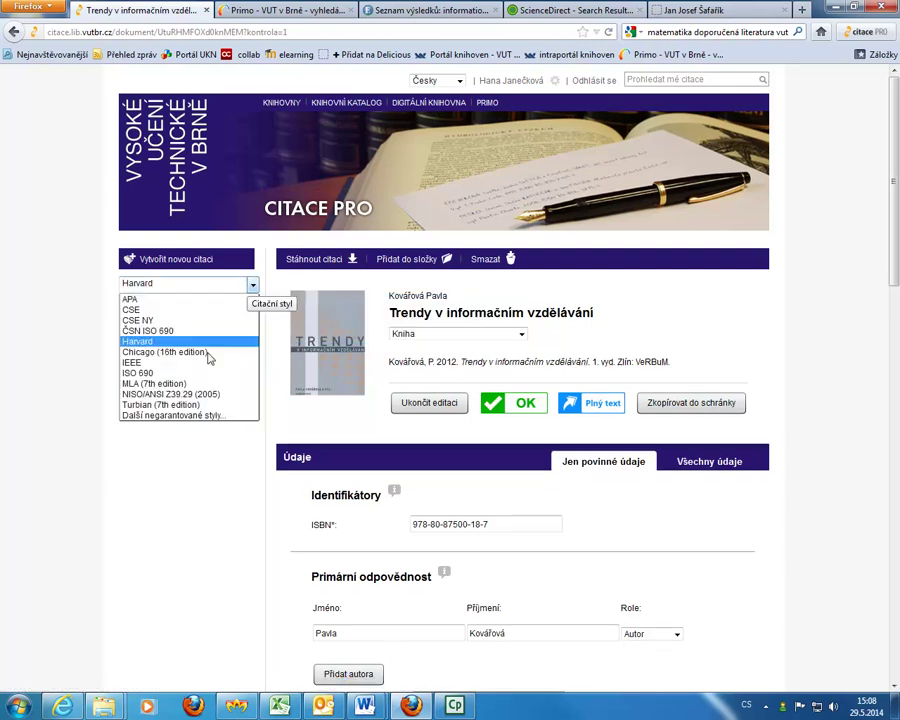
left_click(205, 353)
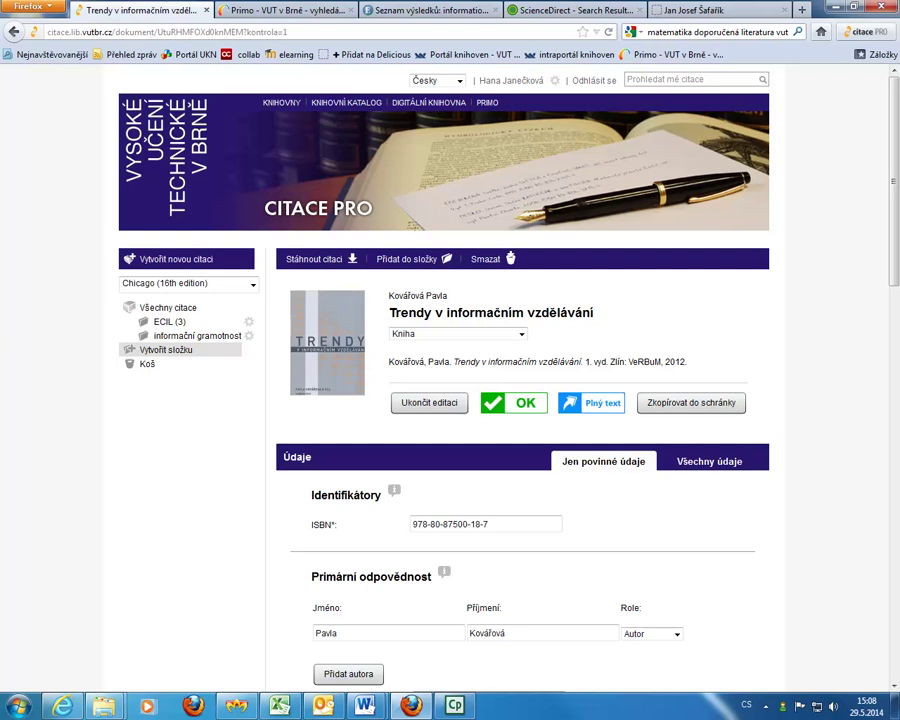
key("ctrl+Tab")
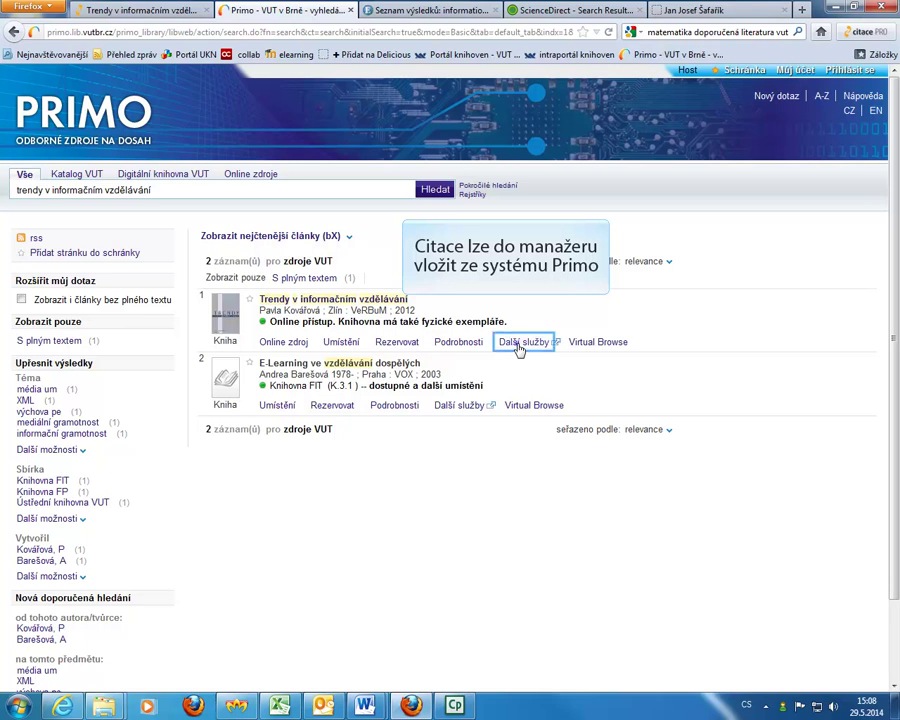
Open Další služby for the Trendy v informačním vzdělávání result in Primo.
left_click(519, 344)
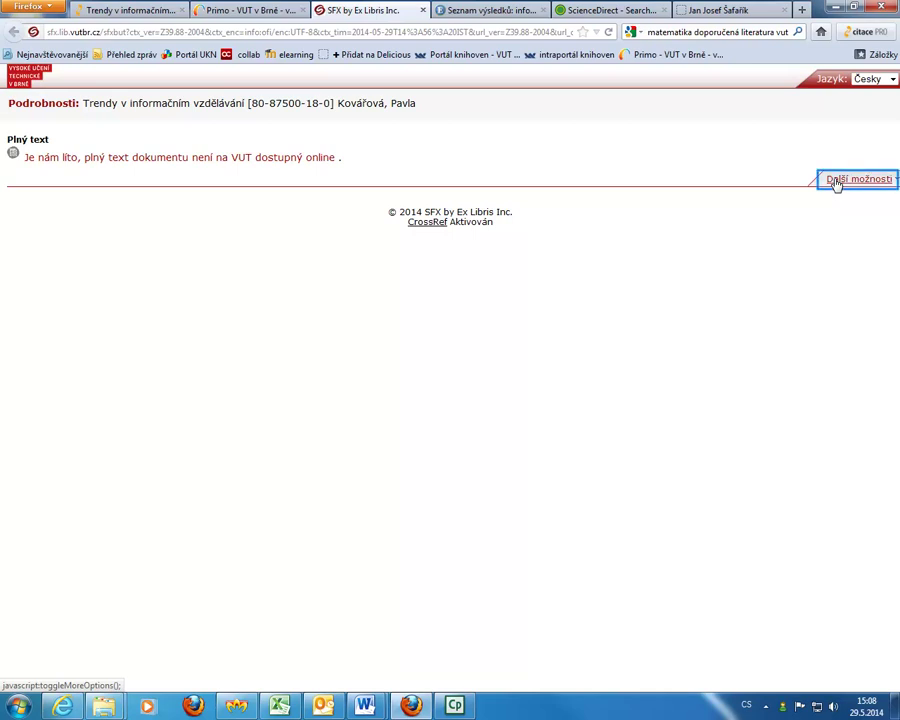
Create a Citace PRO citation for the Trendy book, then import the first EBSCO article.
left_click(836, 181)
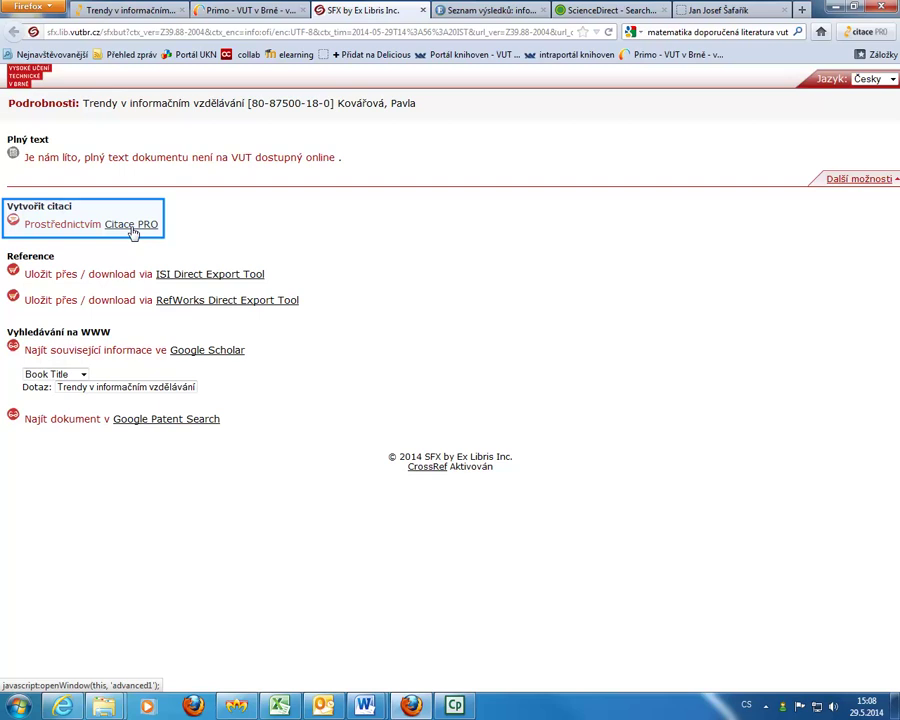
left_click(131, 226)
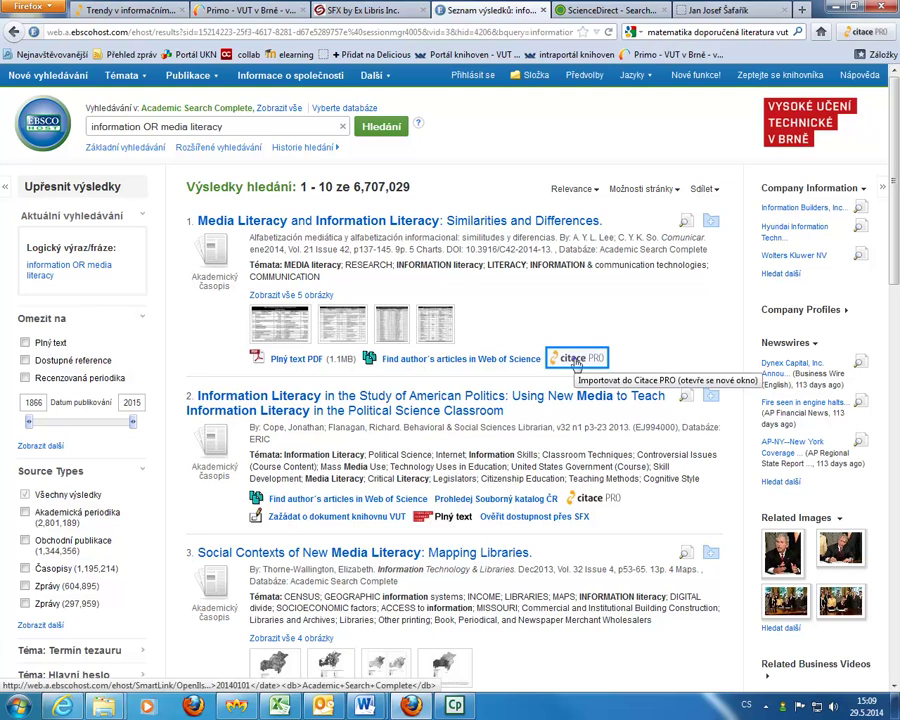
left_click(576, 362)
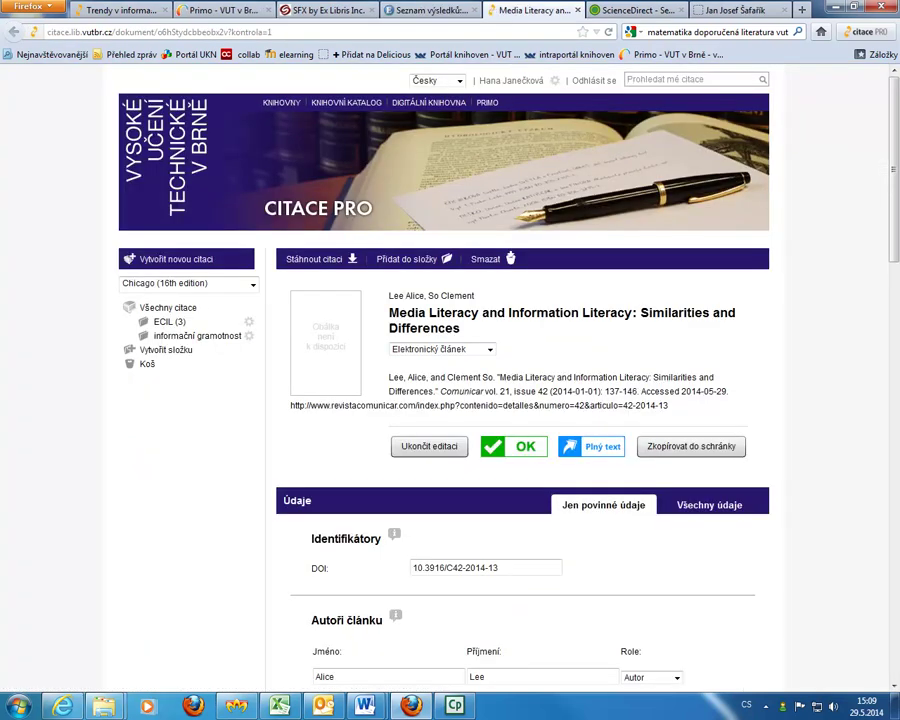
Switch to the ScienceDirect results for 'information OR media literacy' in Firefox.
left_click(638, 10)
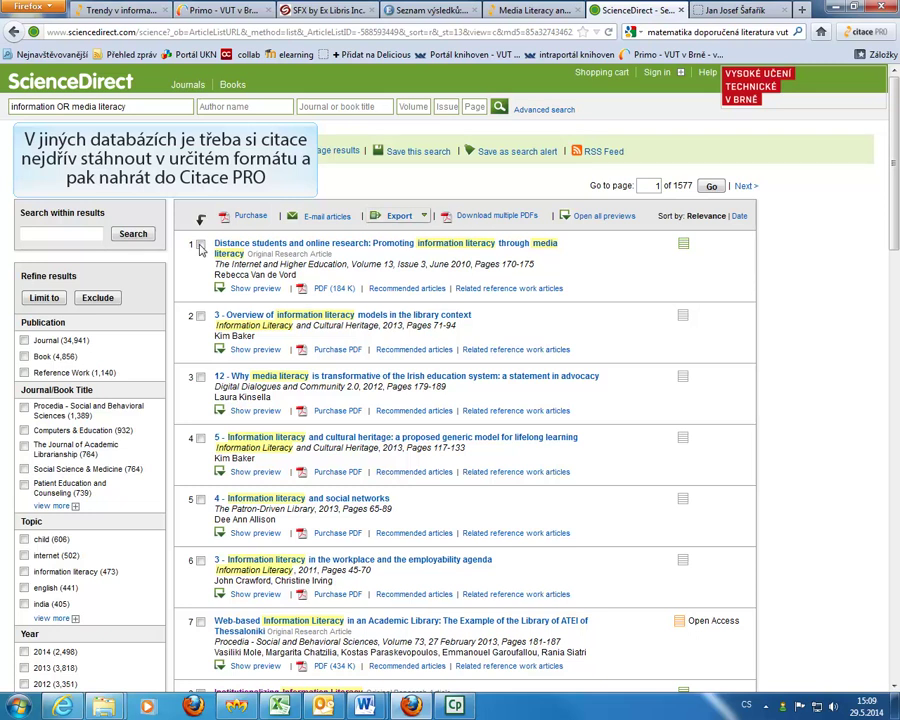
Export the first three search results in RIS format and save science0b3b858a.ris.
left_click(200, 245)
left_click(200, 316)
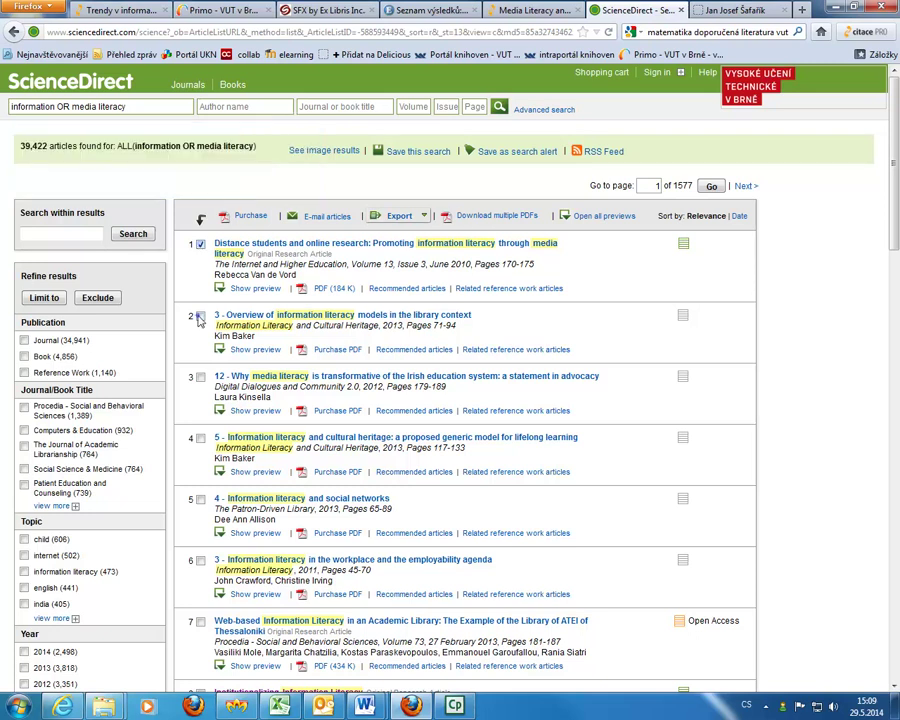
left_click(200, 378)
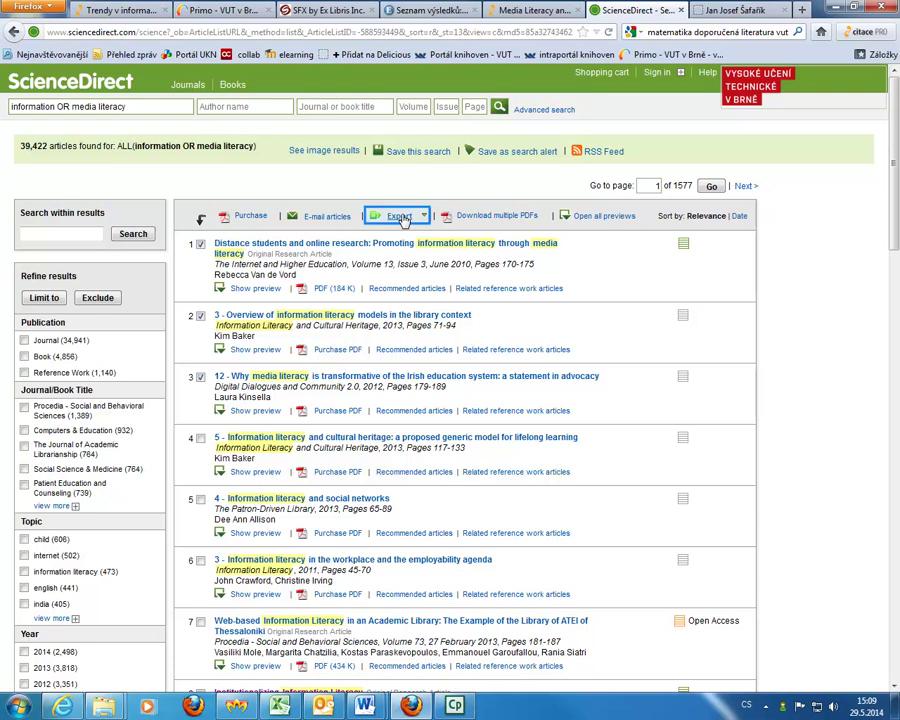
left_click(401, 217)
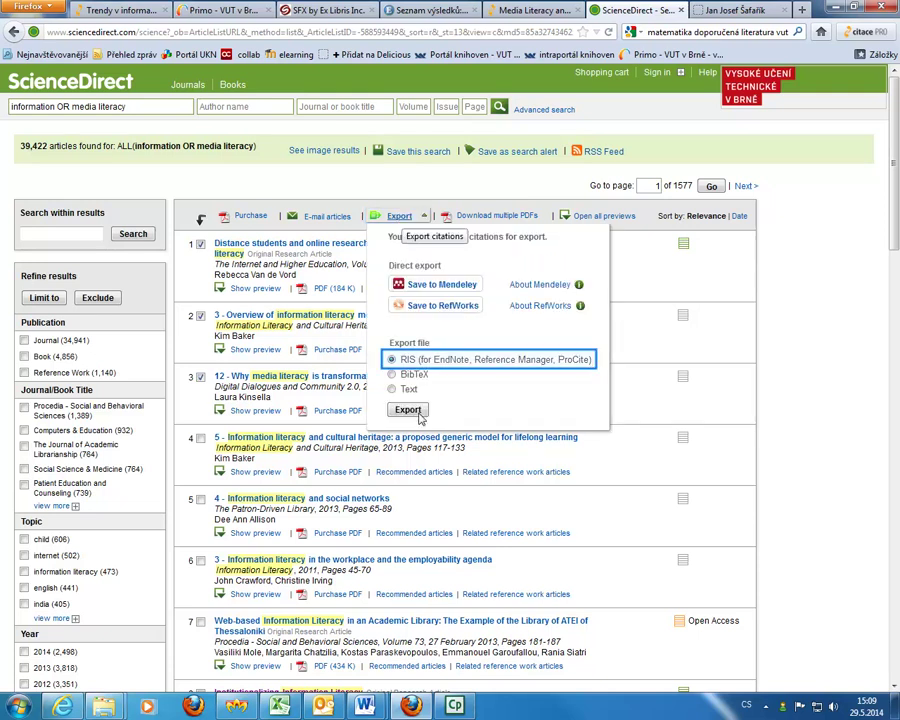
left_click(408, 410)
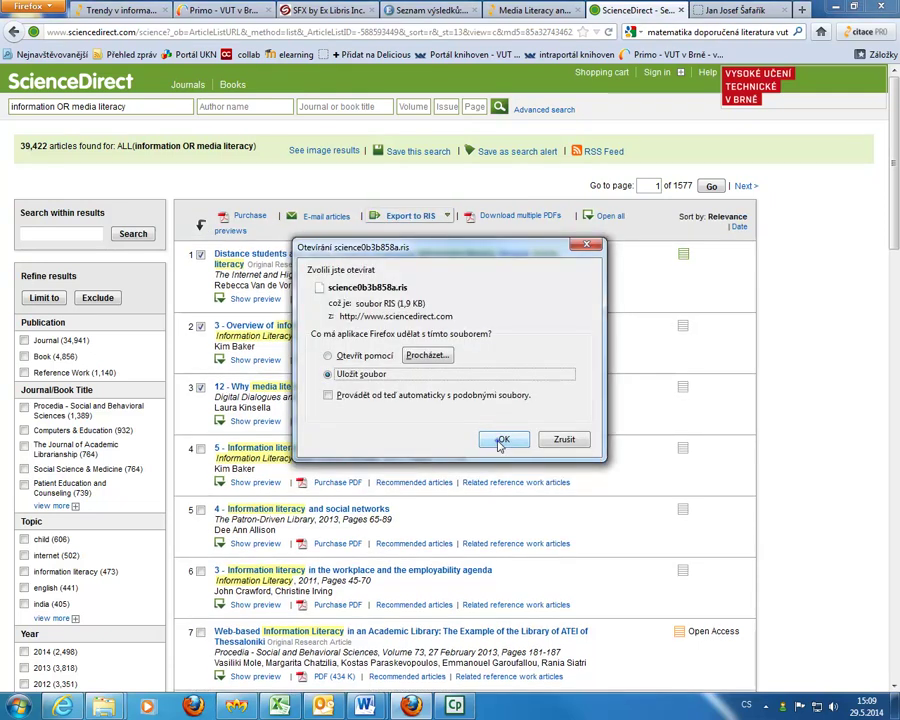
left_click(508, 437)
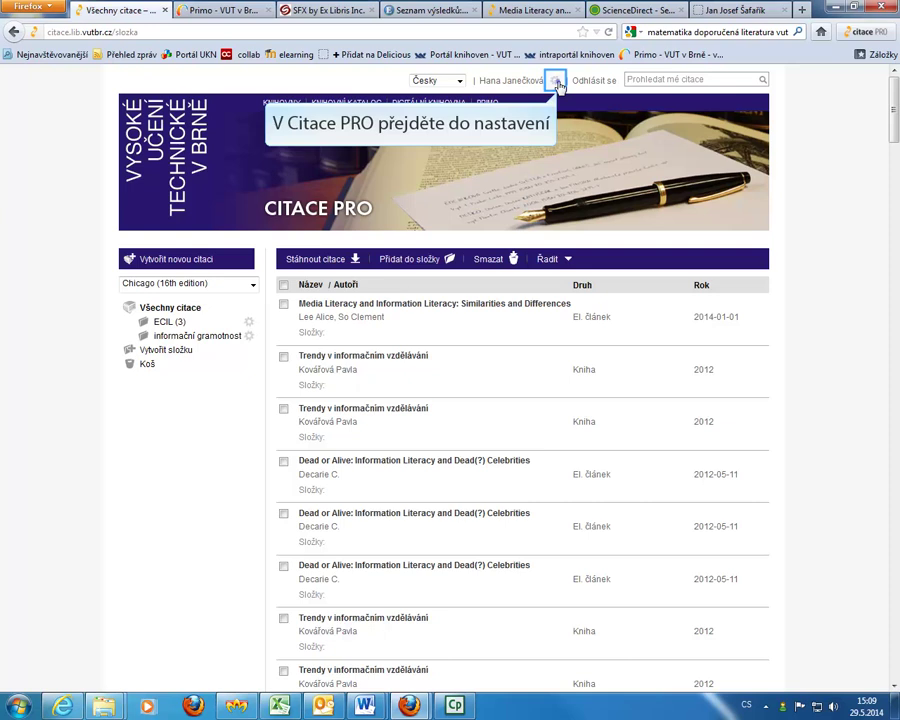
Import science0b3b858a.ris via Import RIS, creating a new RIS folder with three citations.
left_click(556, 81)
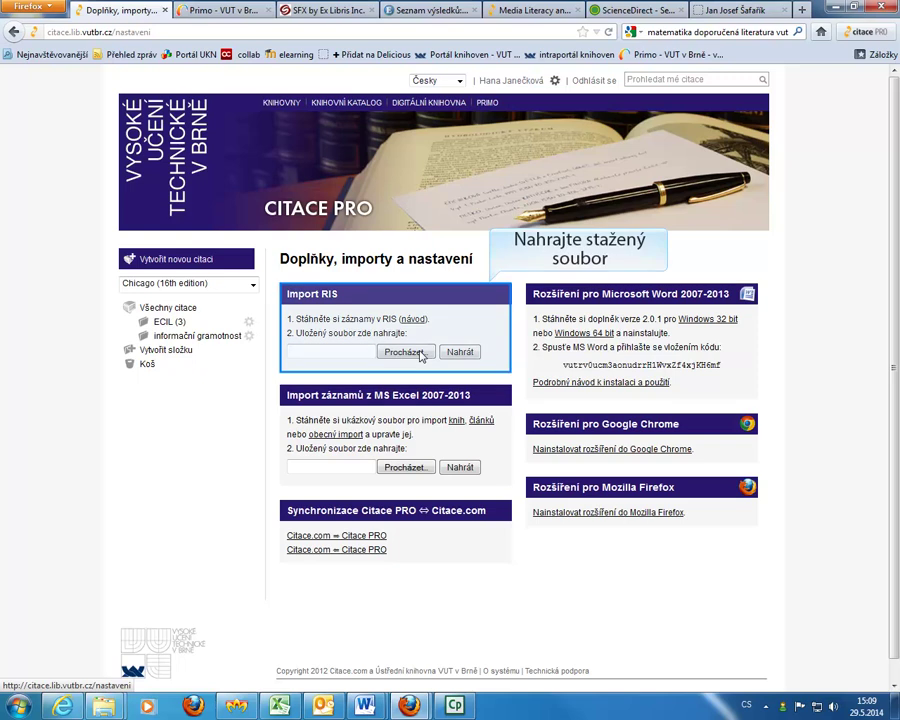
left_click(420, 354)
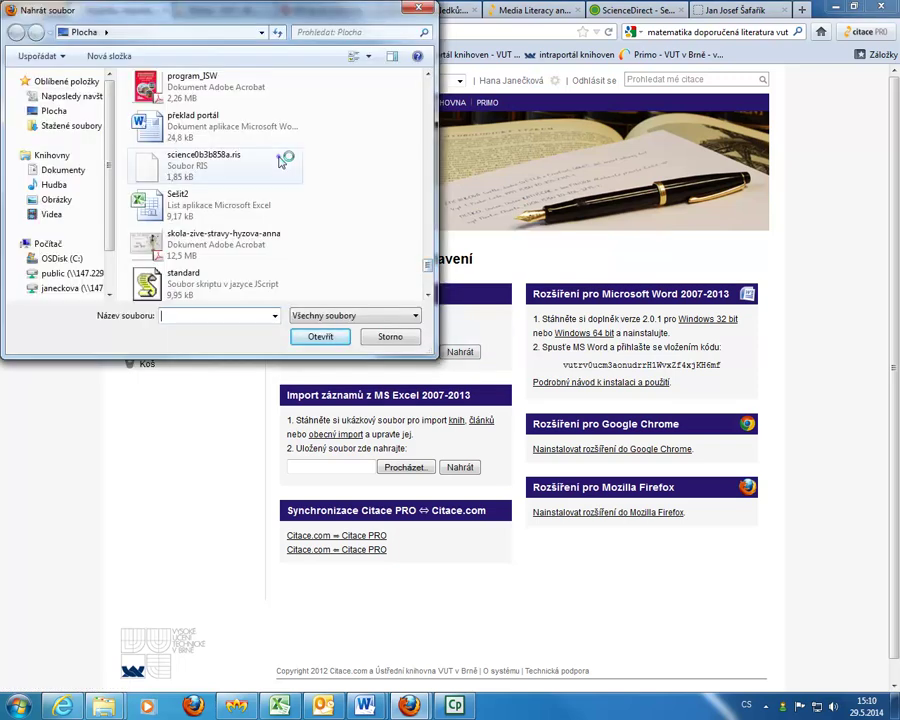
left_click(205, 162)
left_click(318, 338)
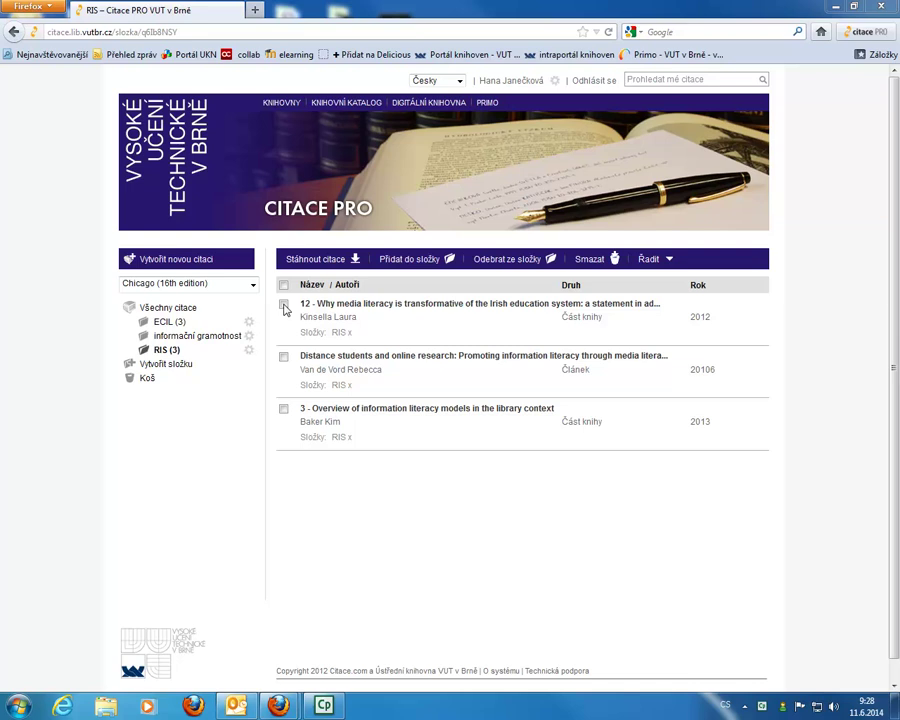
Tick the three imported citations, view the Stáhnout citace formats, then the Vytvořit složku form.
left_click(284, 304)
left_click(283, 356)
left_click(283, 409)
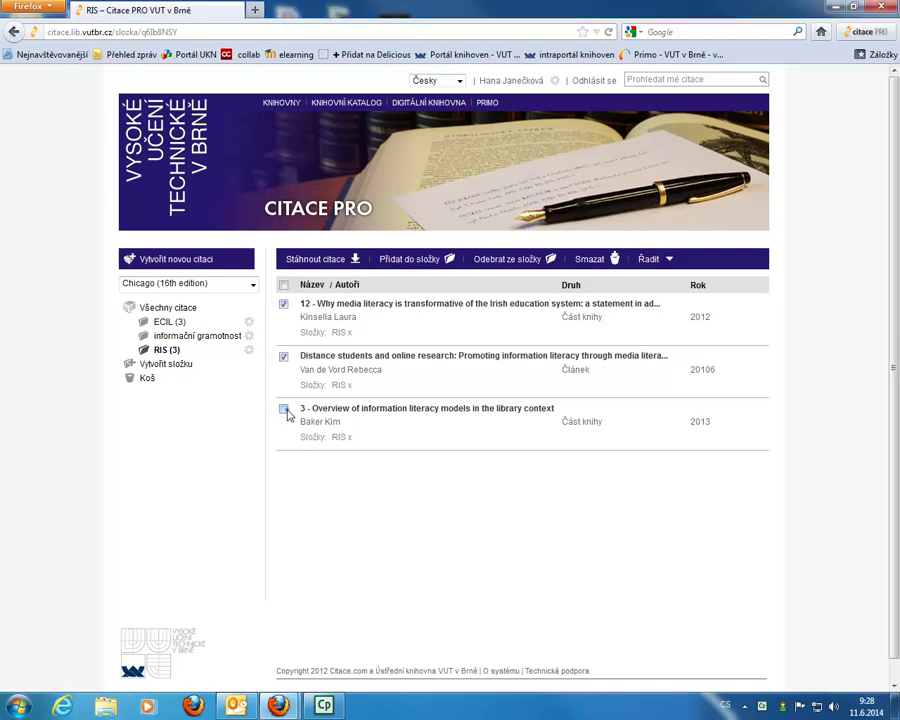
left_click(349, 264)
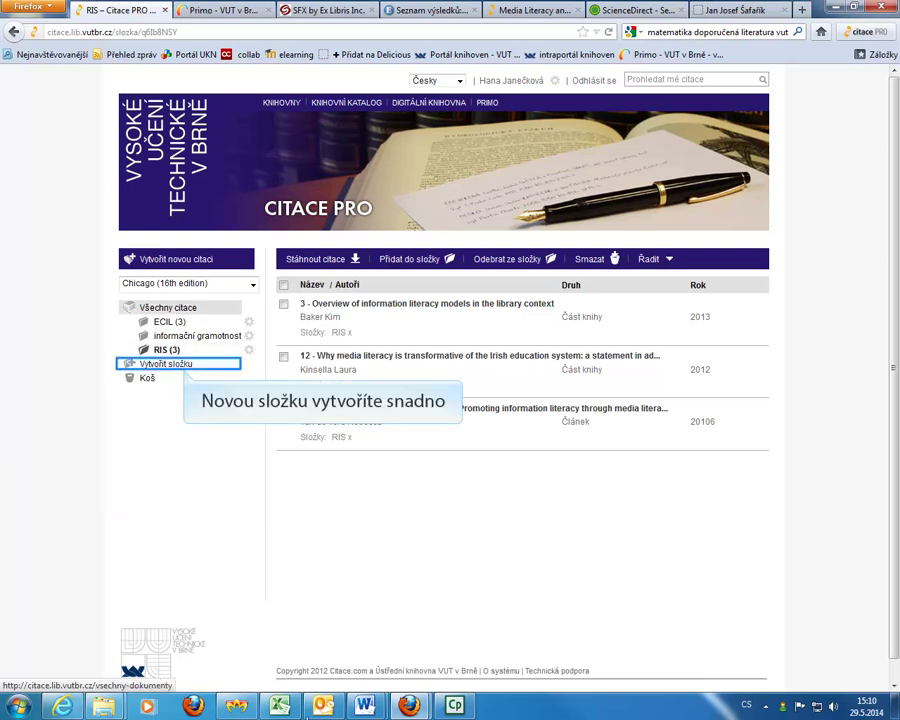
left_click(180, 366)
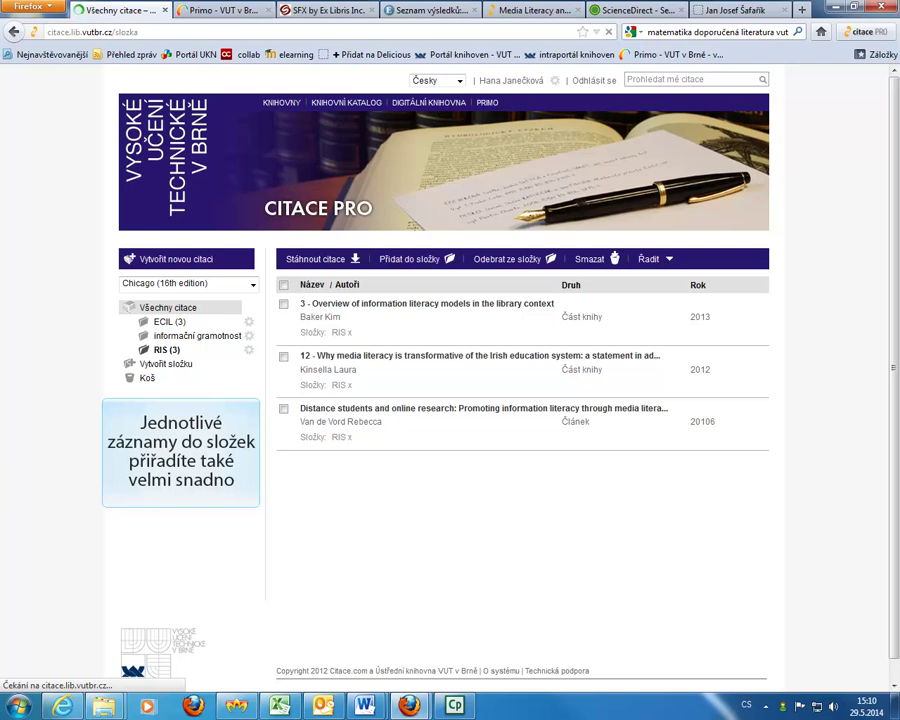
Add the ticked RIS citations to the ECIL folder and open ECIL (6).
left_click(283, 408)
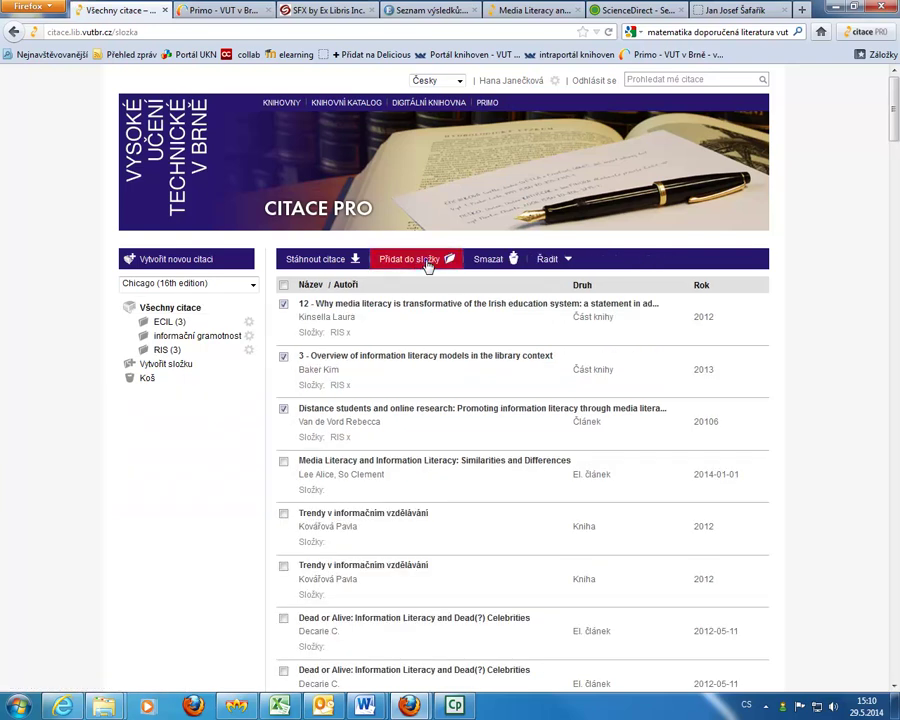
left_click(420, 262)
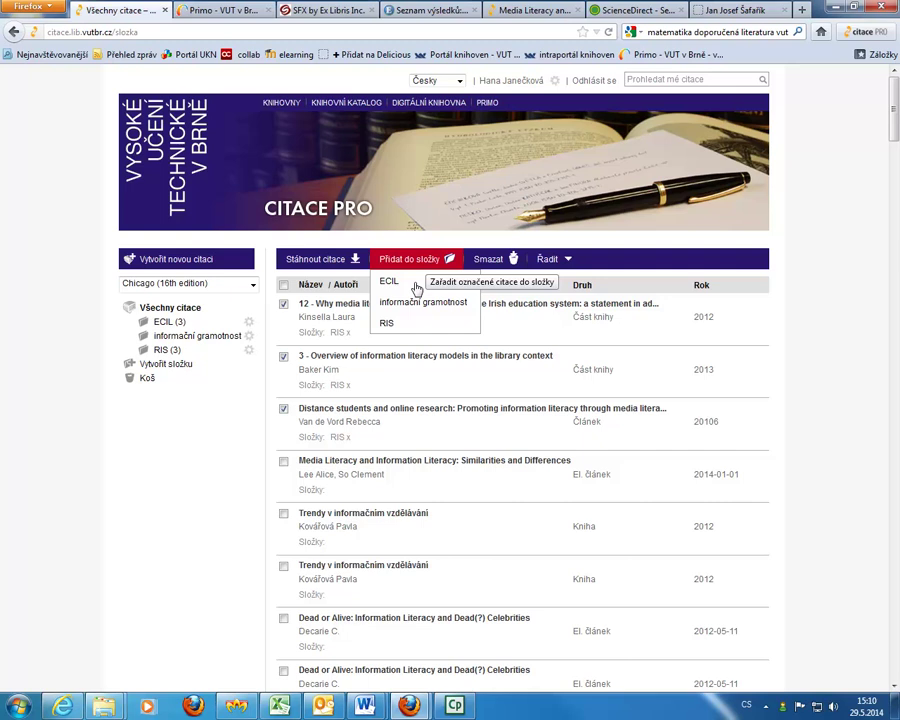
left_click(414, 284)
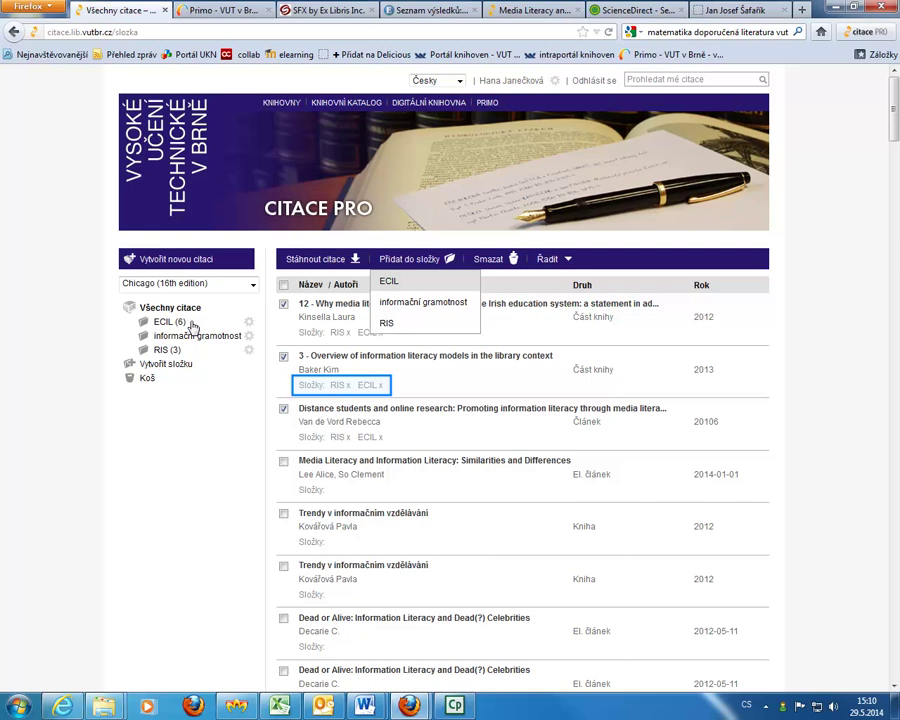
left_click(192, 321)
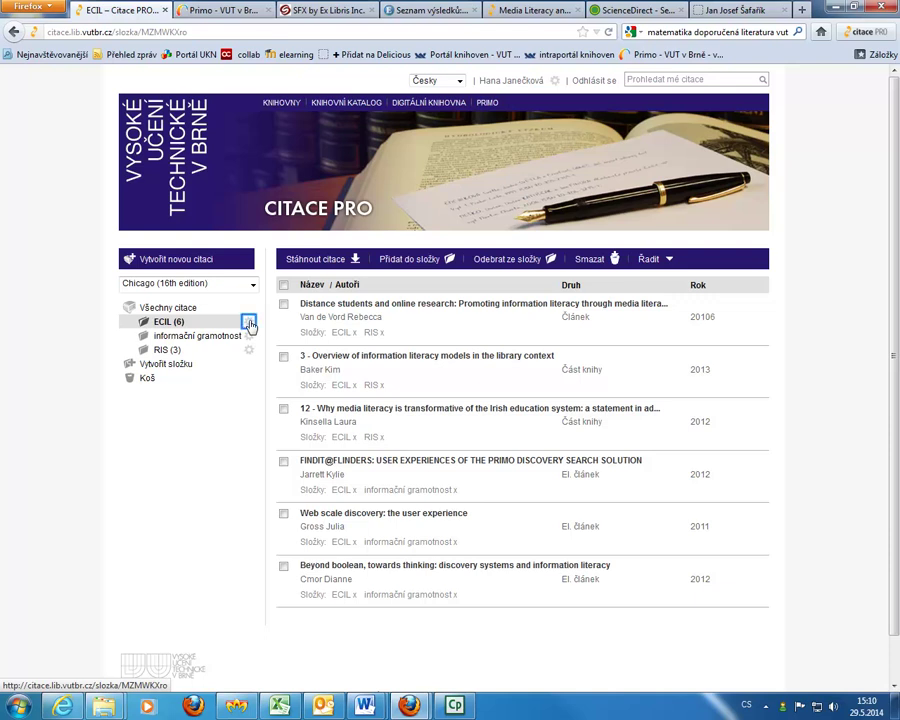
Choose Sdílet složku from the ECIL folder's gear menu to show its sharing settings.
left_click(249, 323)
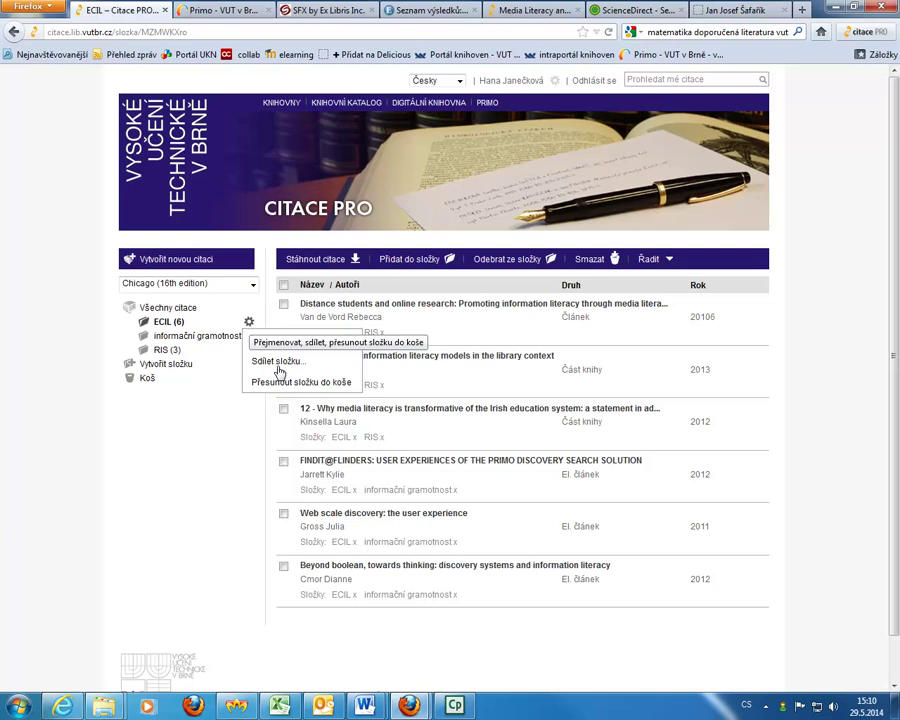
left_click(276, 361)
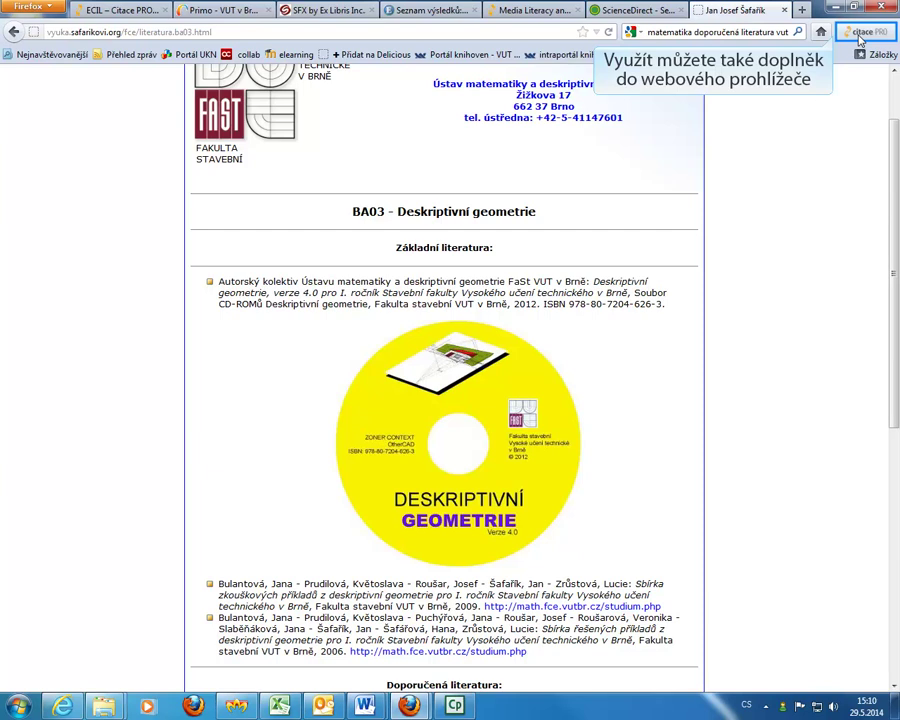
Run the citace PRO Firefox add-on on the BA03 literature page.
left_click(860, 34)
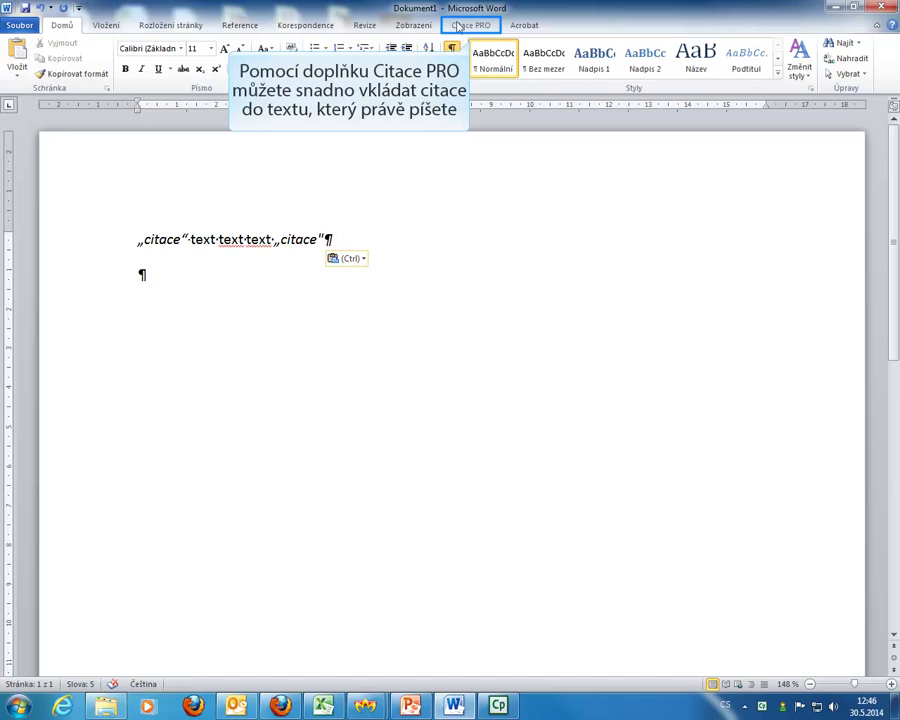
On the Citace PRO ribbon, insert citation (1) after the first „citace“.
left_click(459, 25)
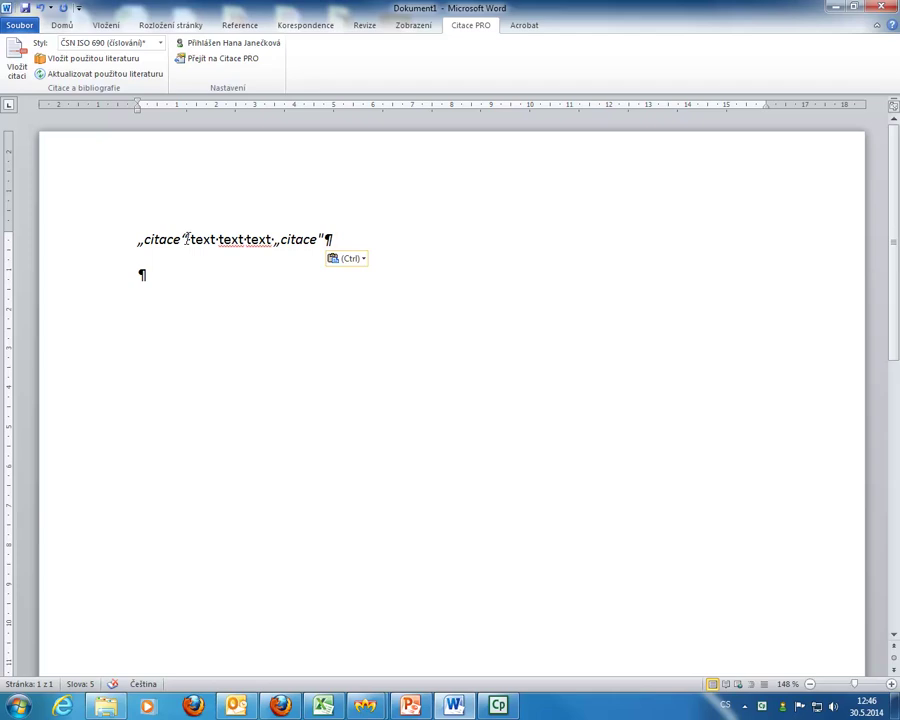
left_click(186, 239)
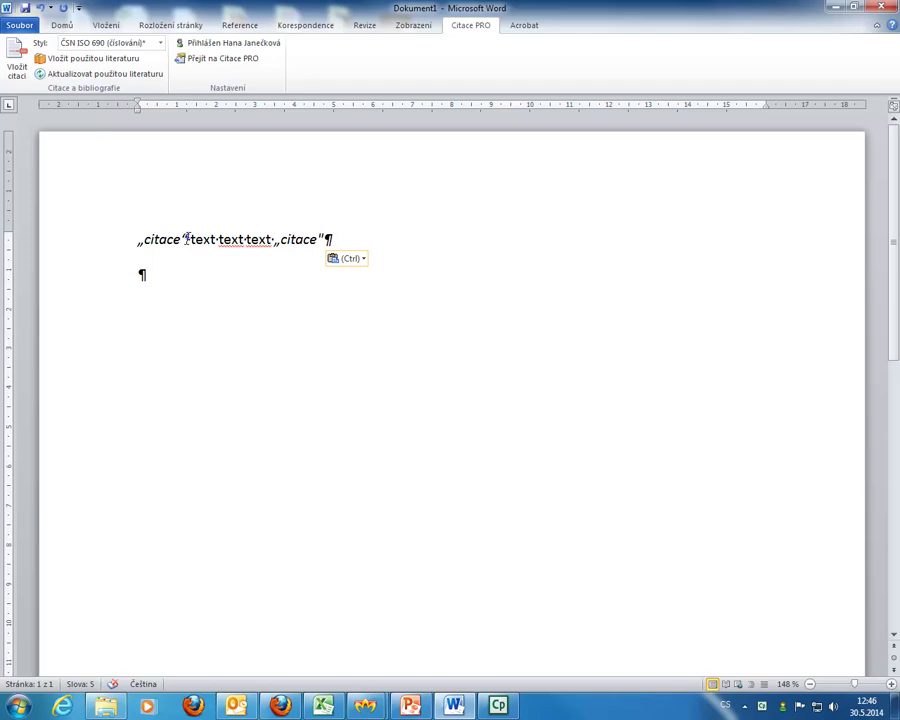
left_click(20, 76)
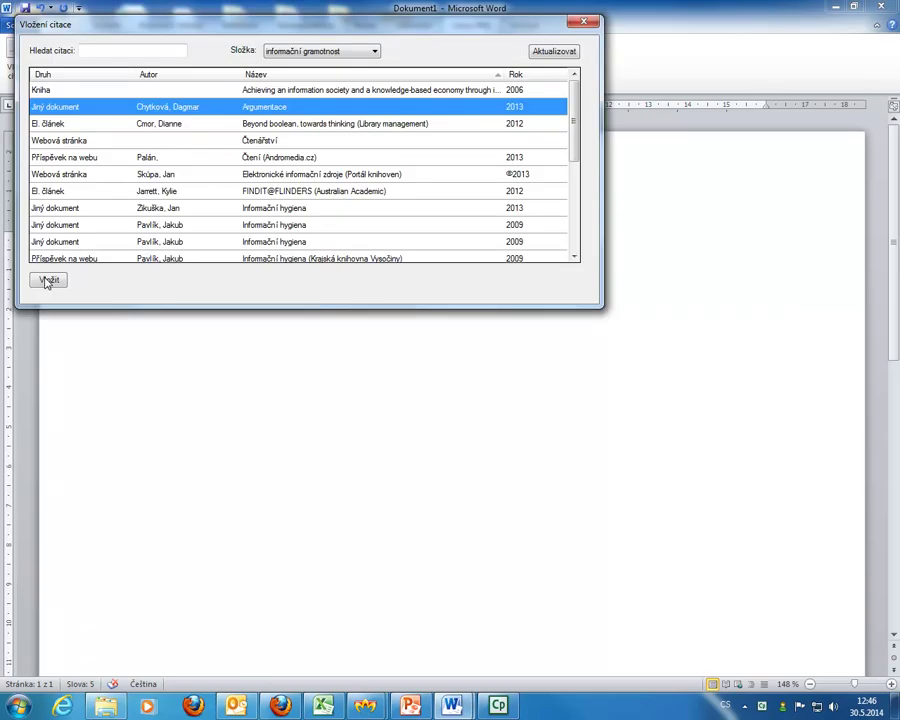
left_click(46, 281)
Insert citation (2) after the second „citace“ and add the Bibliografie list below.
double_click(346, 236)
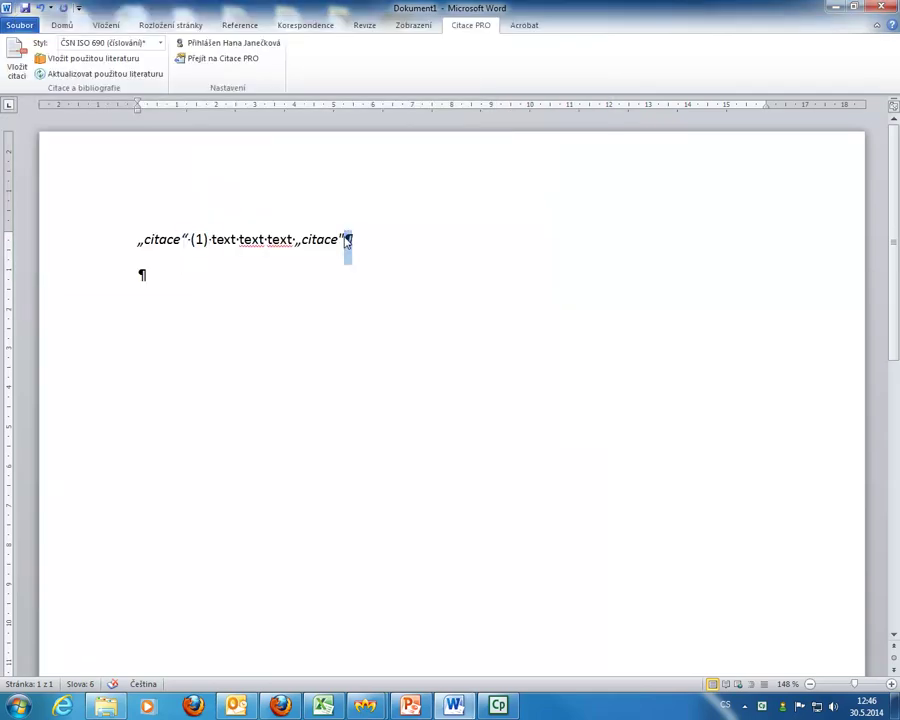
left_click(346, 240)
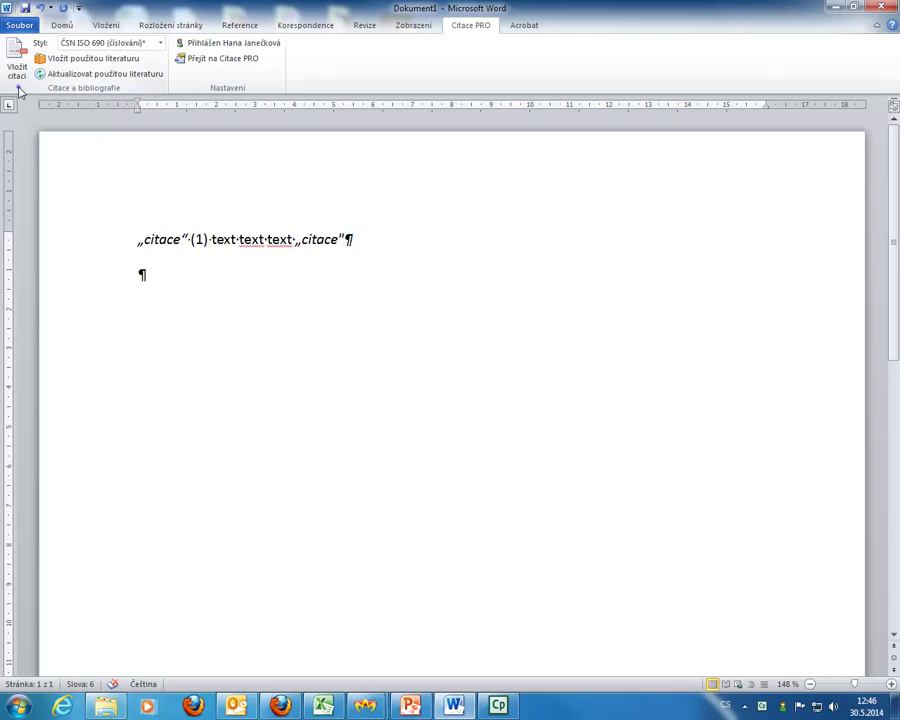
left_click(18, 68)
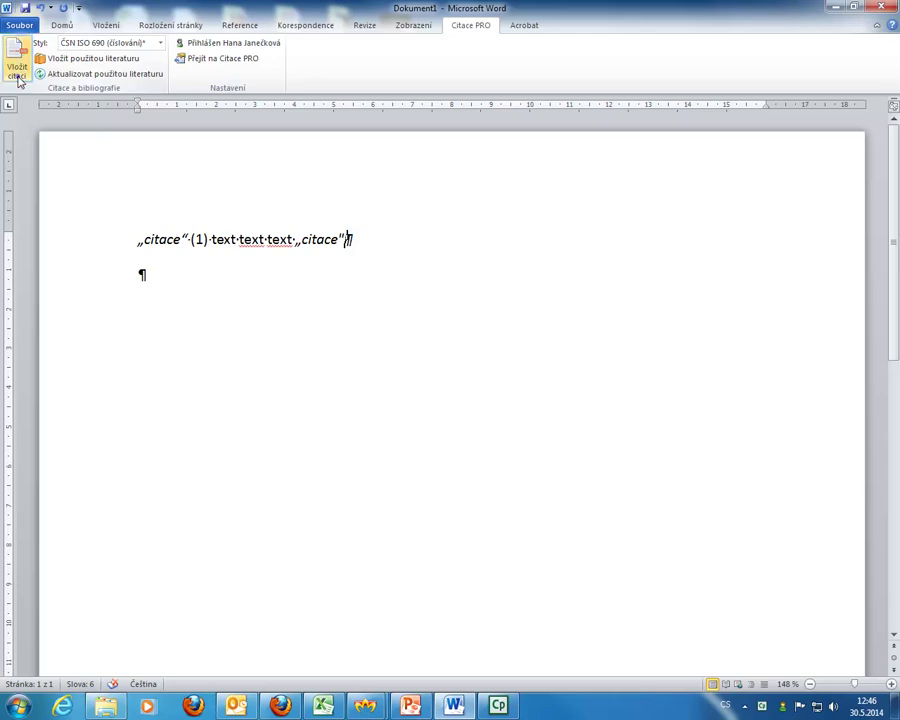
left_click(67, 298)
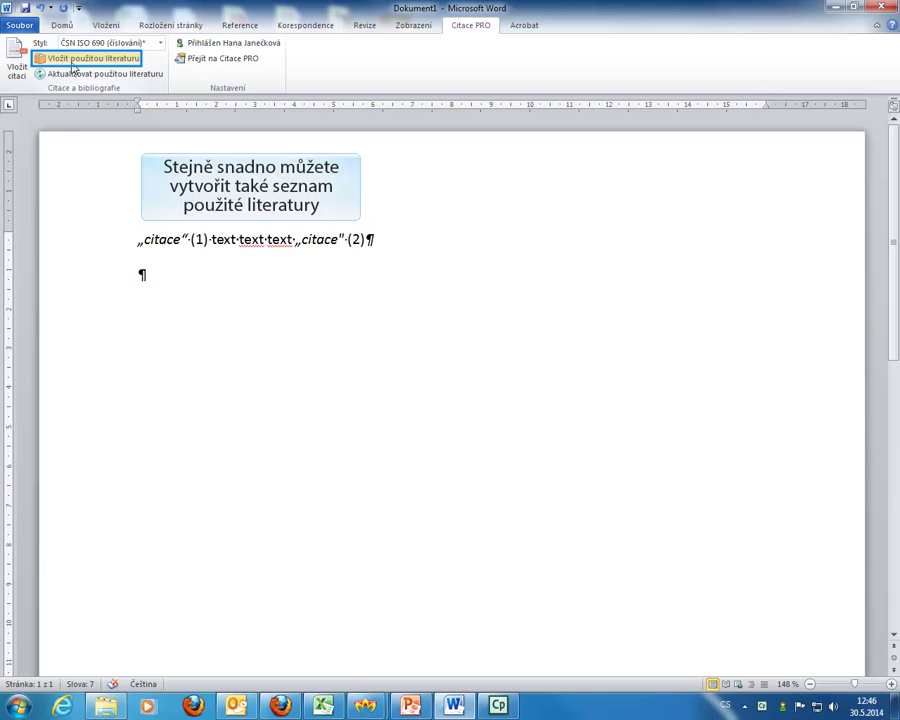
left_click(72, 60)
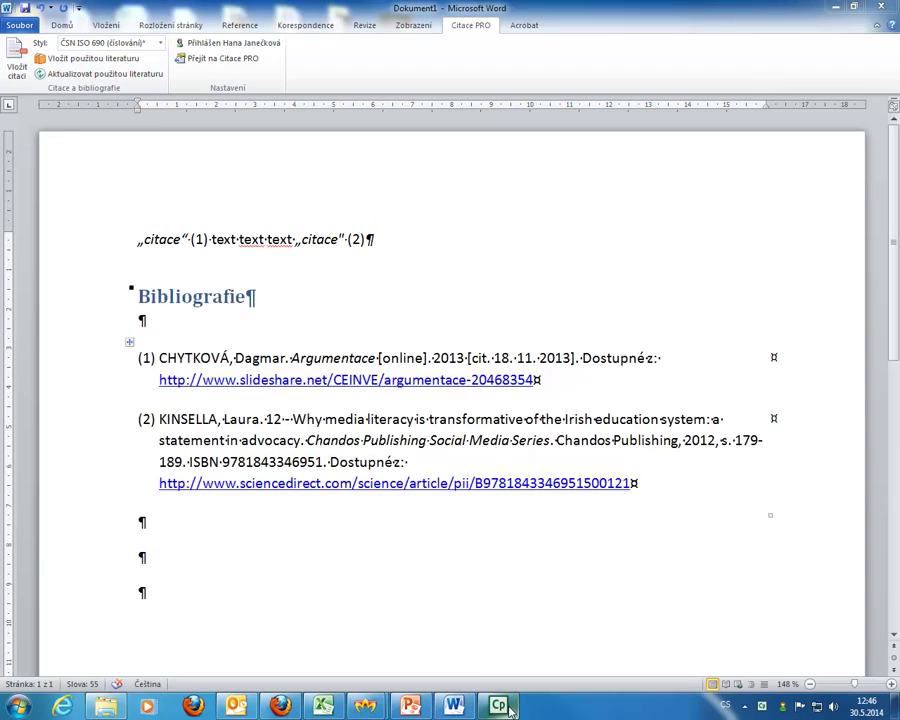